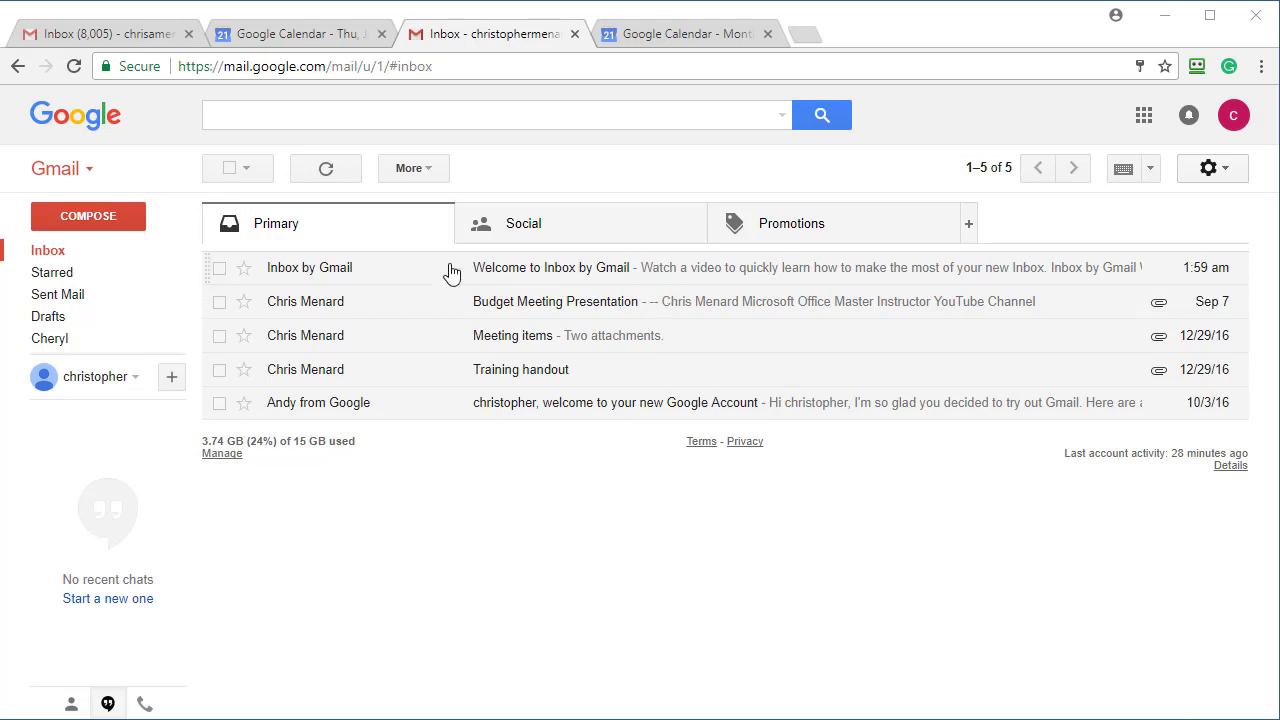
Create the Gmail task 'Order Training Materials' with a due date of Fri, Sep 22, 2017
click(40, 175)
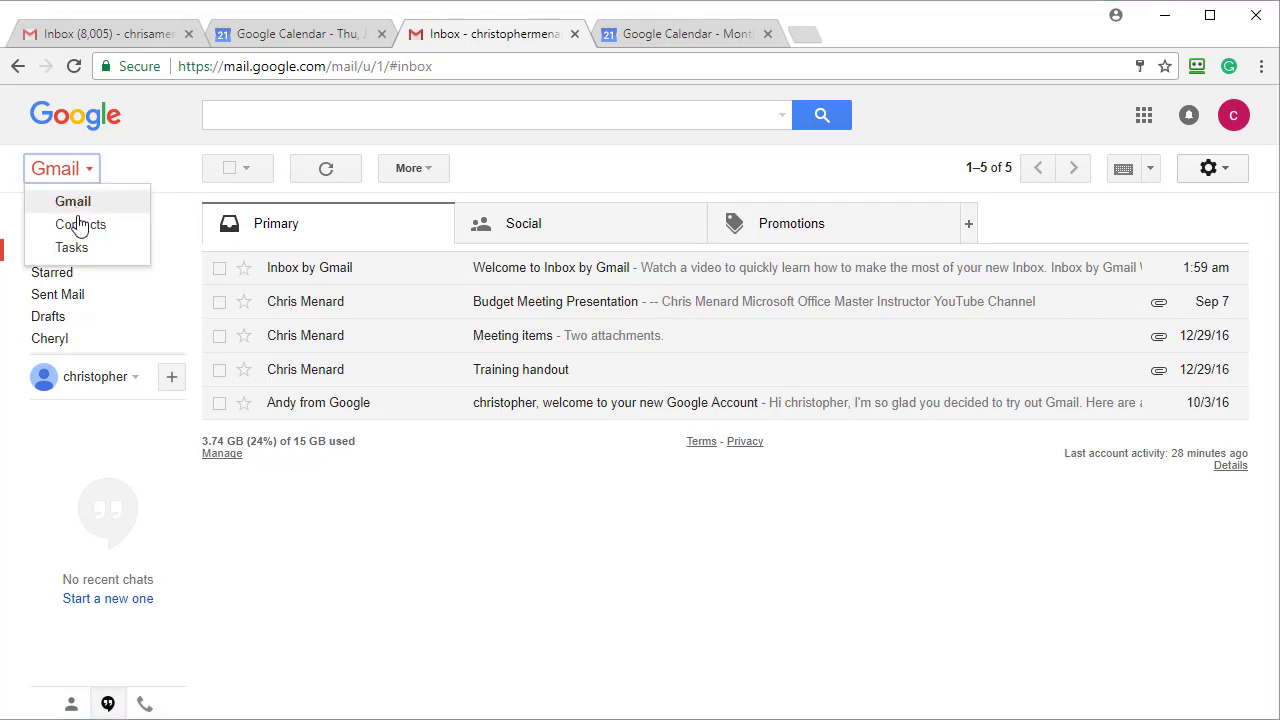
click(85, 252)
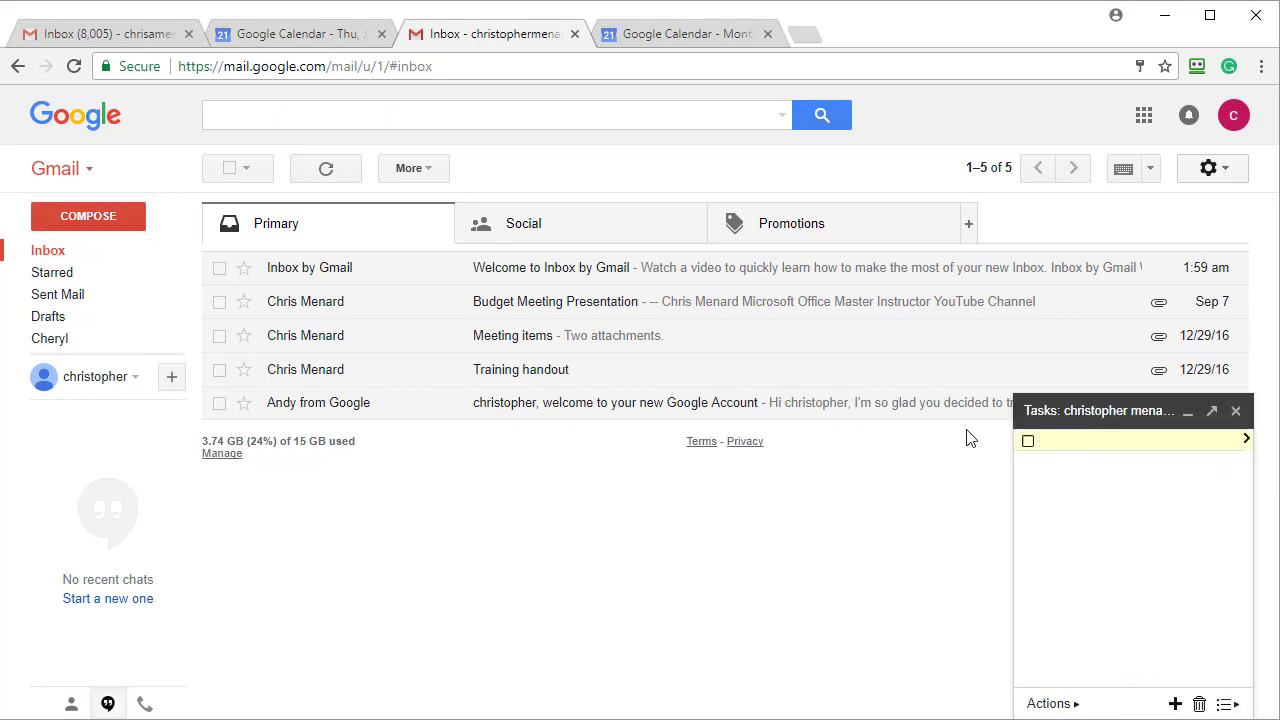
text(Order Training Materials)
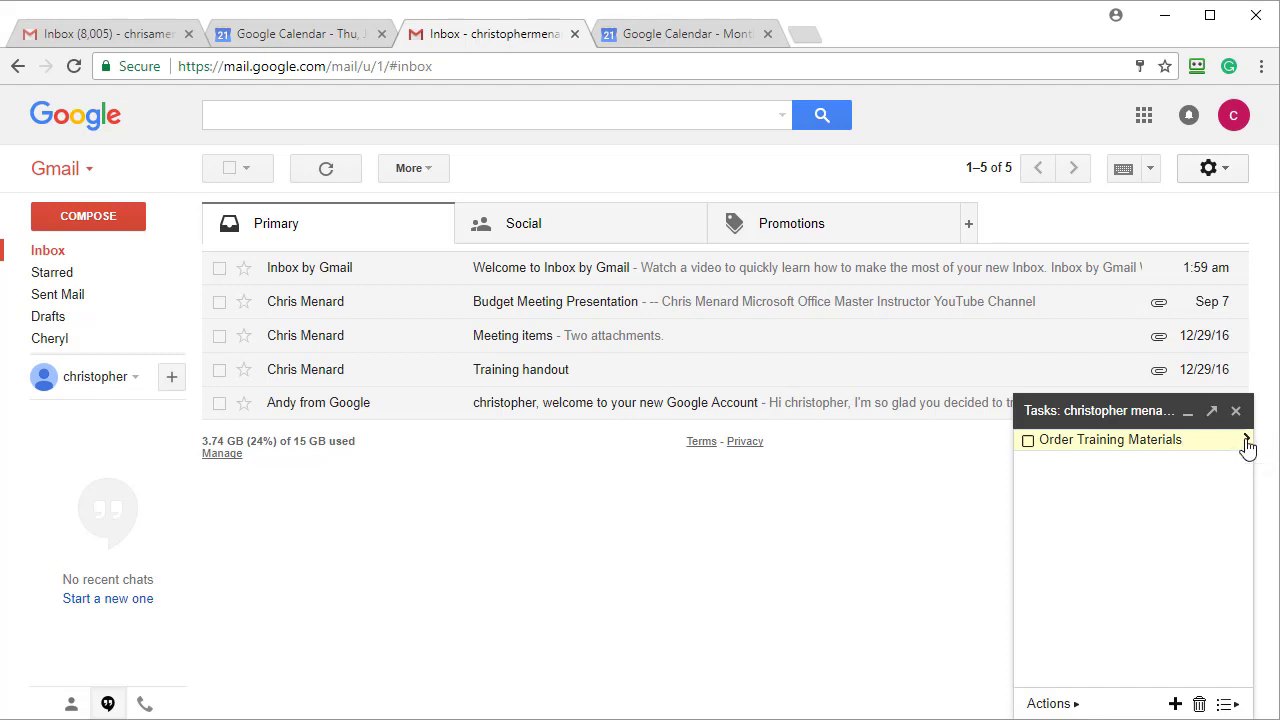
click(1246, 442)
click(1100, 508)
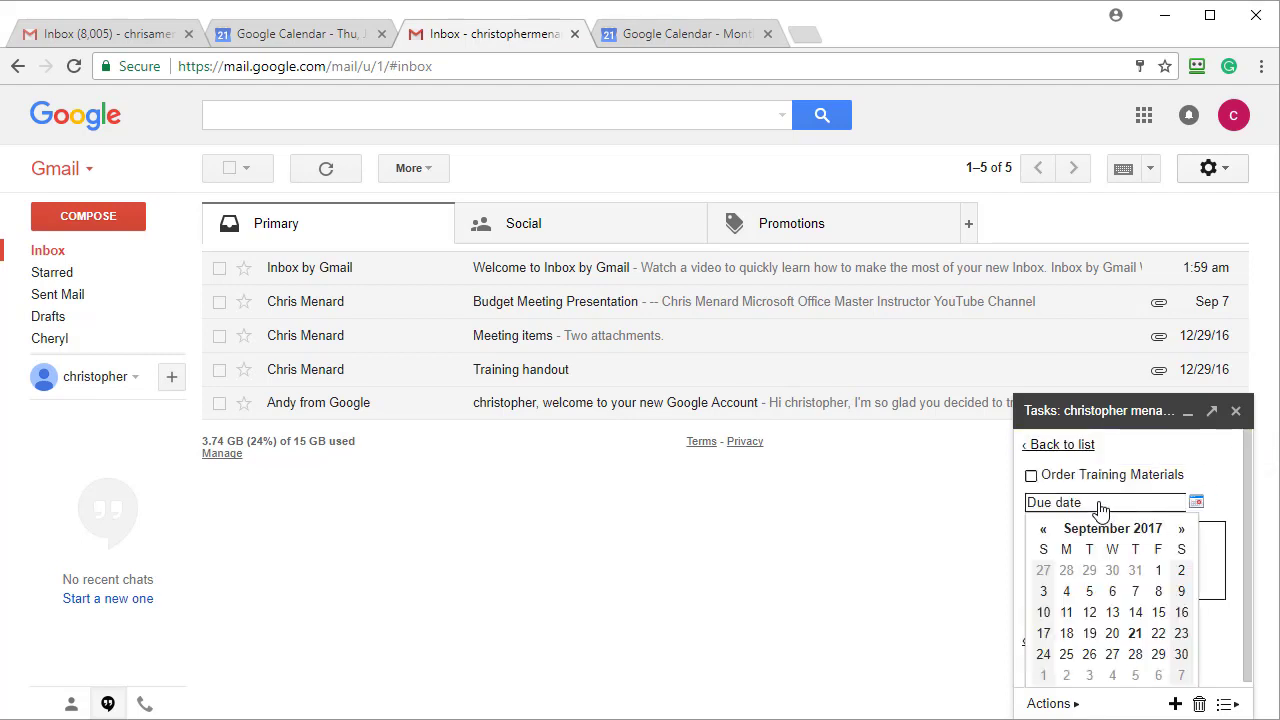
click(1157, 637)
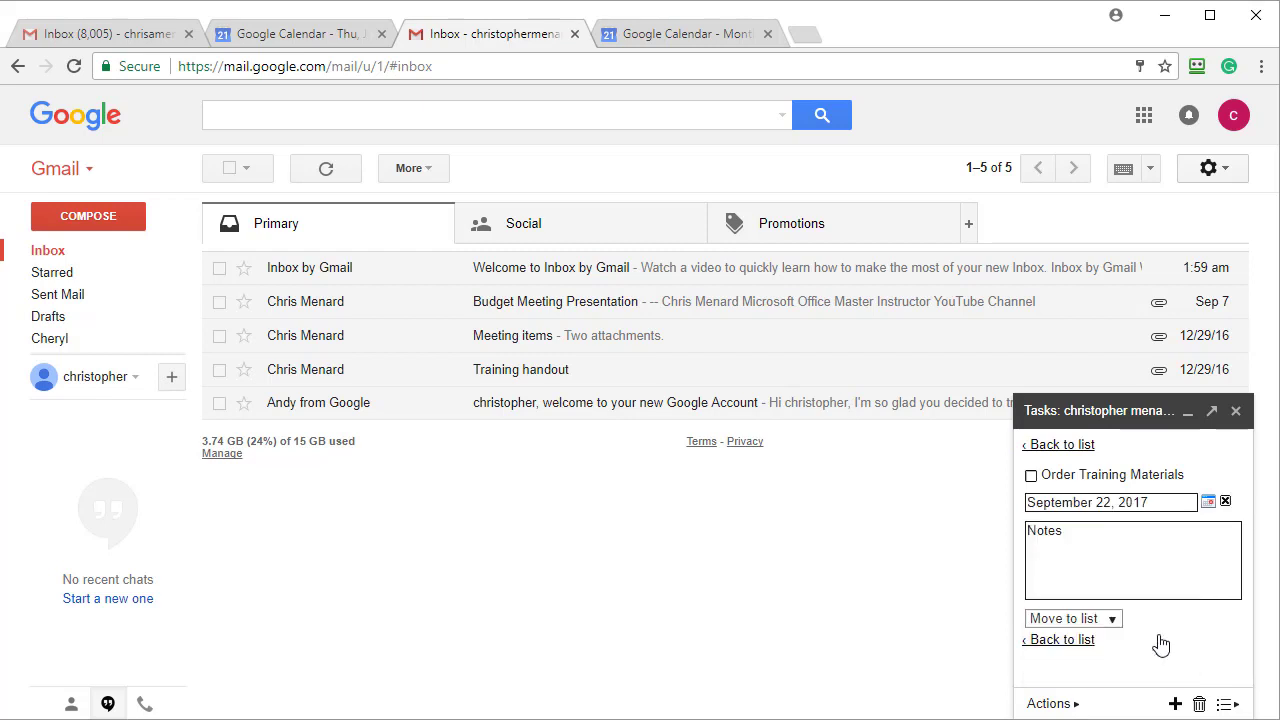
click(1070, 552)
click(1063, 641)
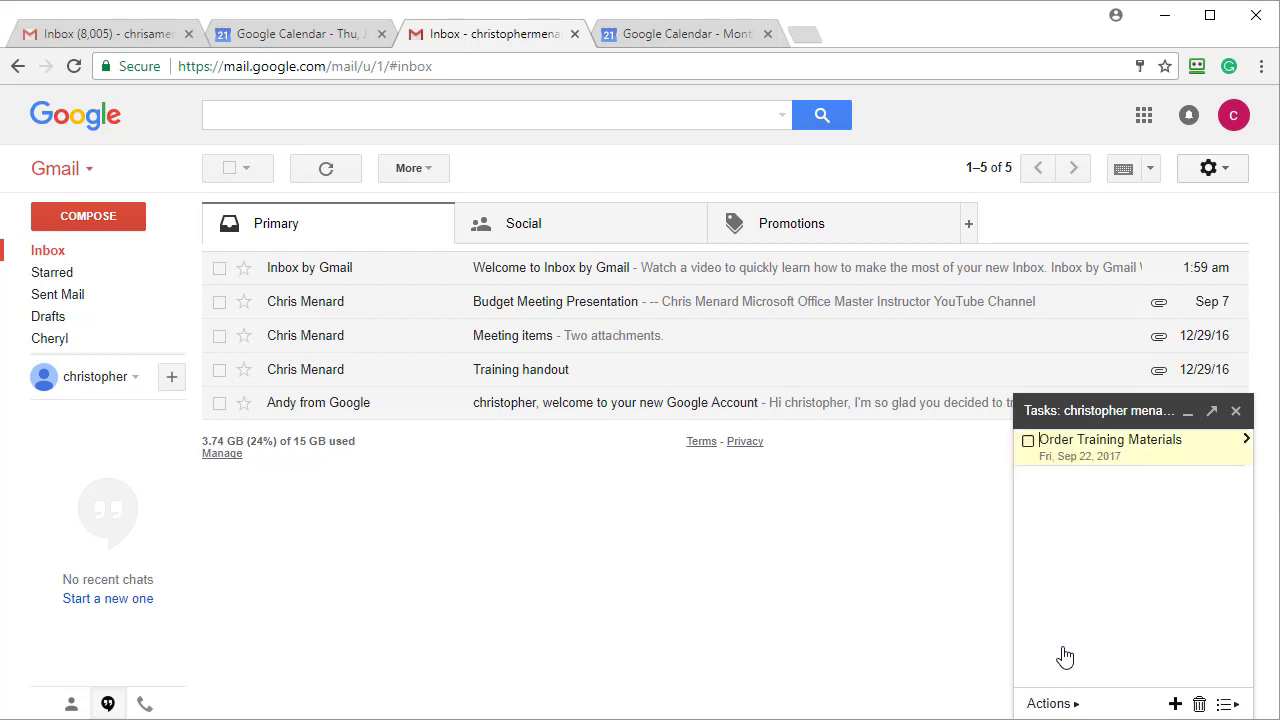
Add a second task, 'Time Card', due Mon, Sep 25, 2017
click(1175, 703)
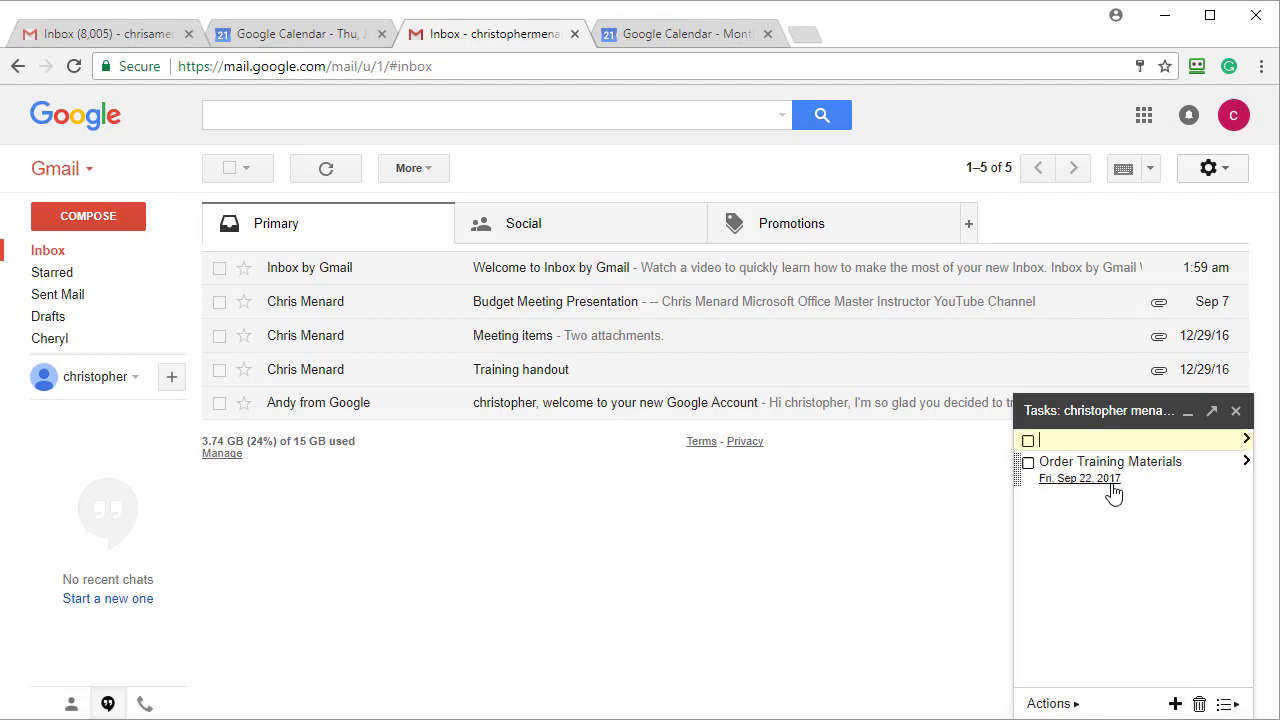
text(Time Card)
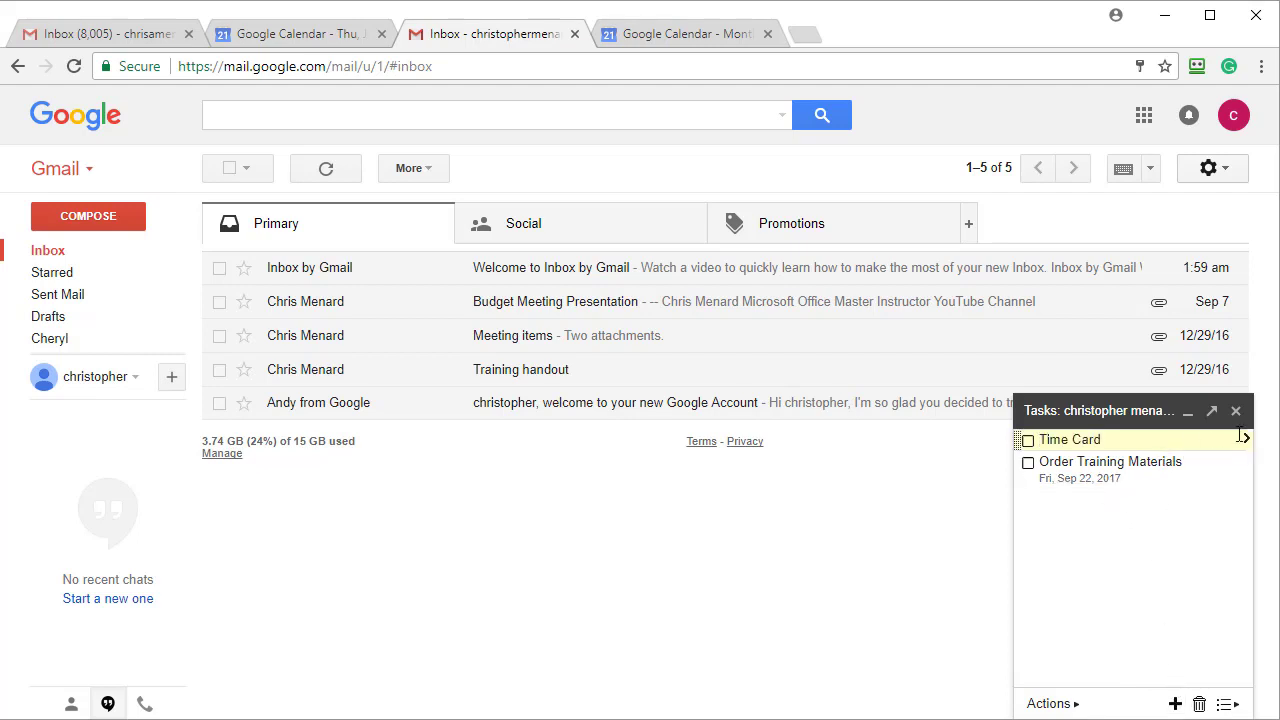
click(1245, 442)
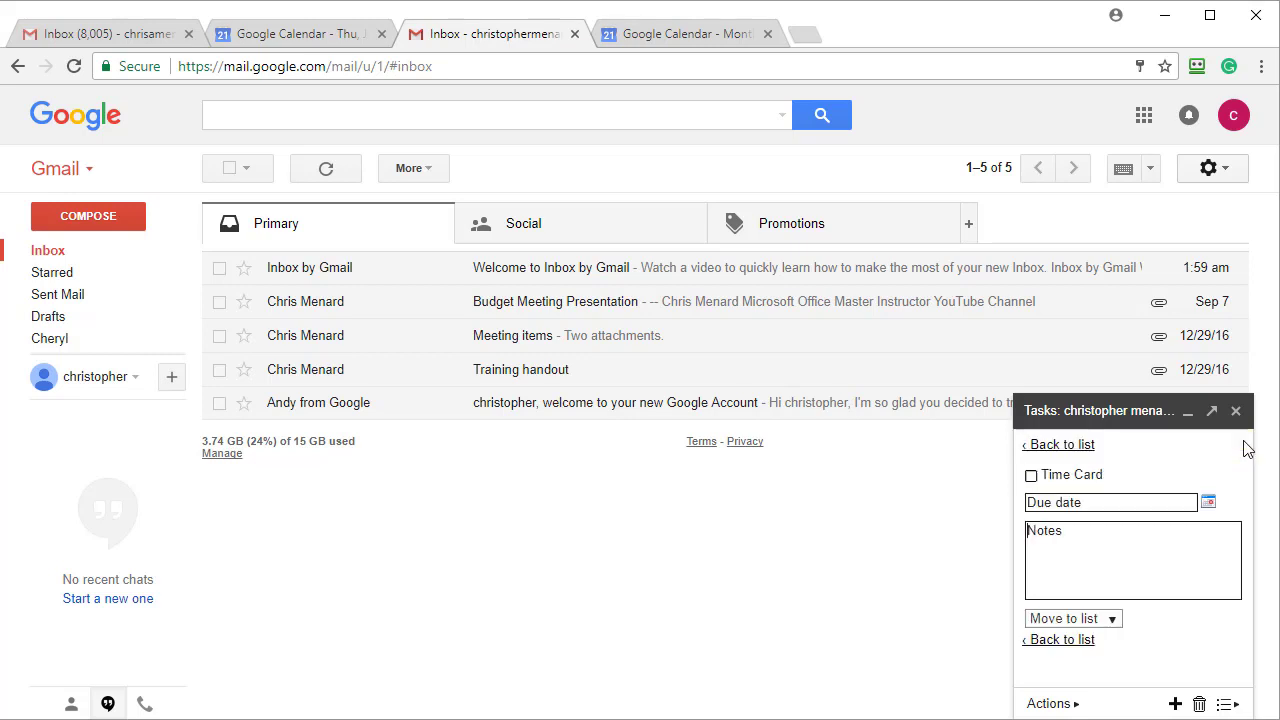
click(1095, 508)
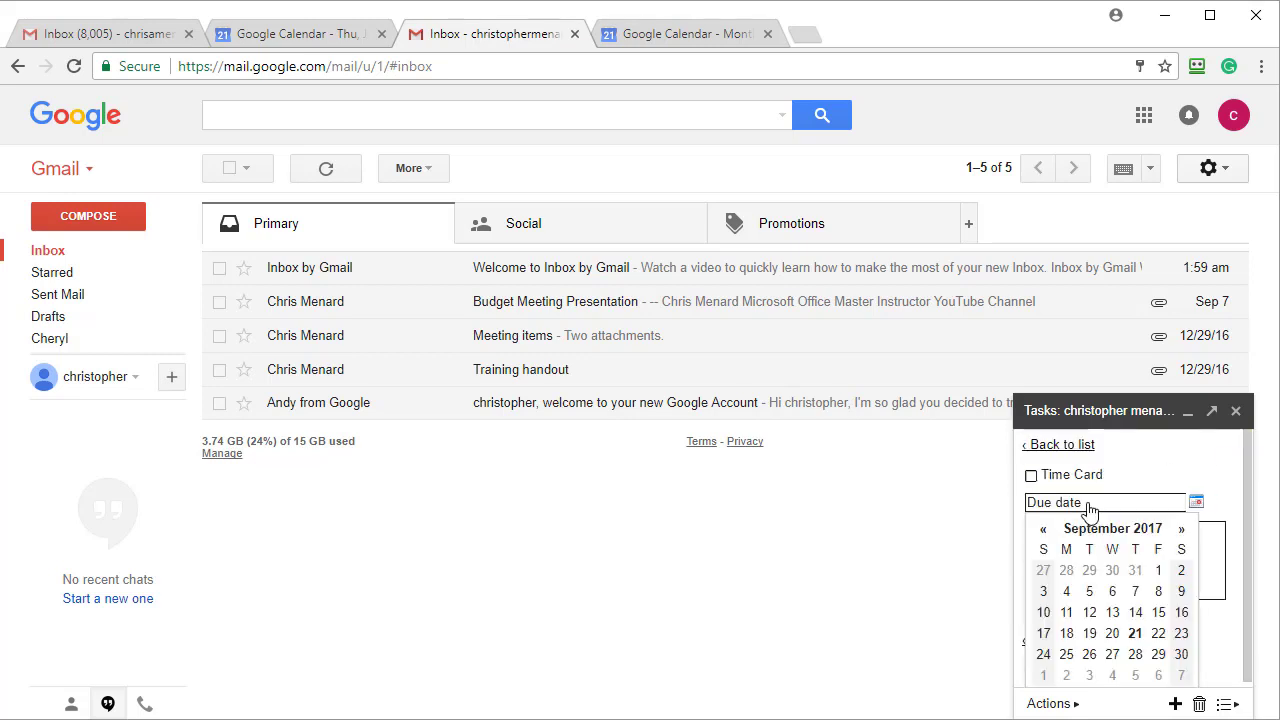
click(1066, 654)
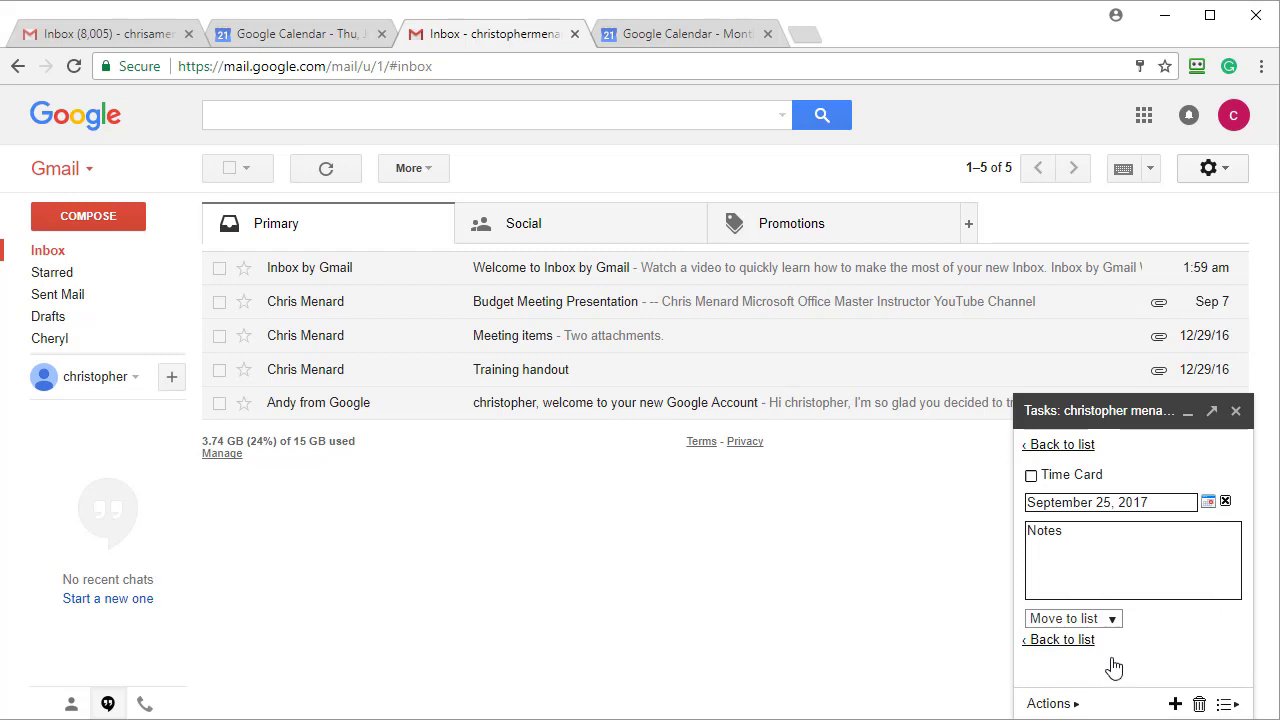
click(1072, 642)
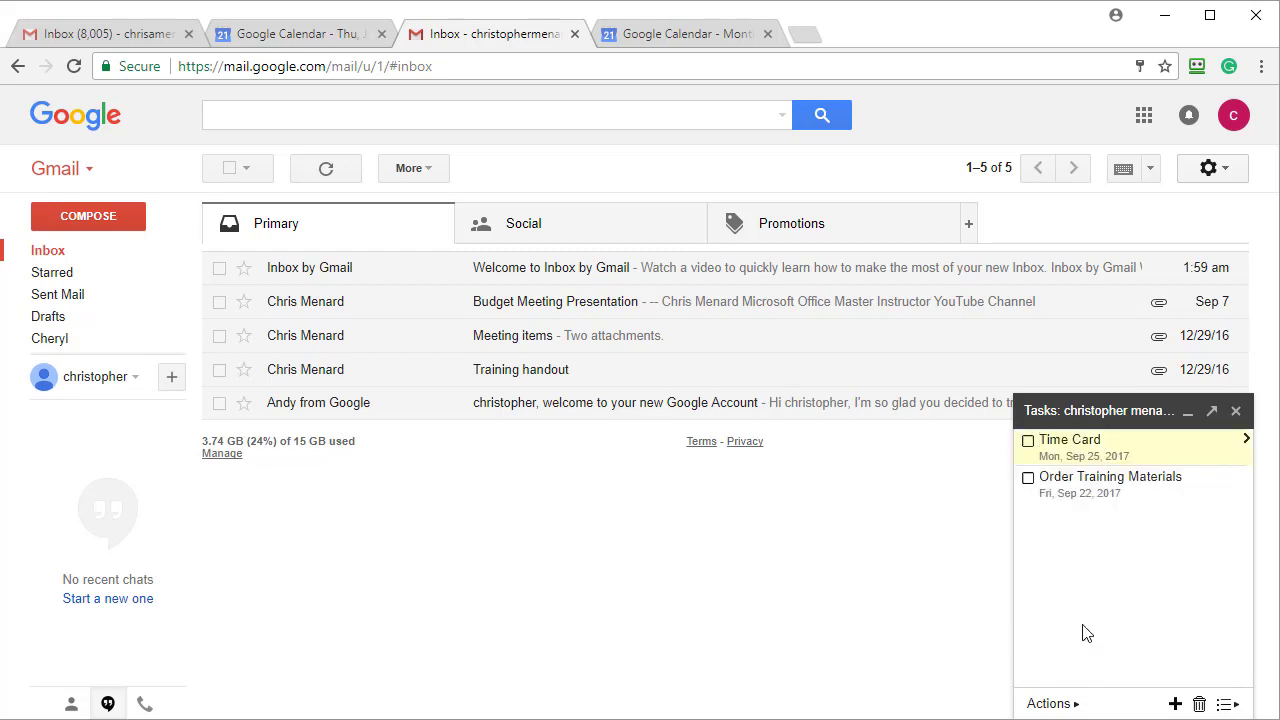
Close the Tasks panel and switch to Google Calendar's September 2017 month view
click(1236, 411)
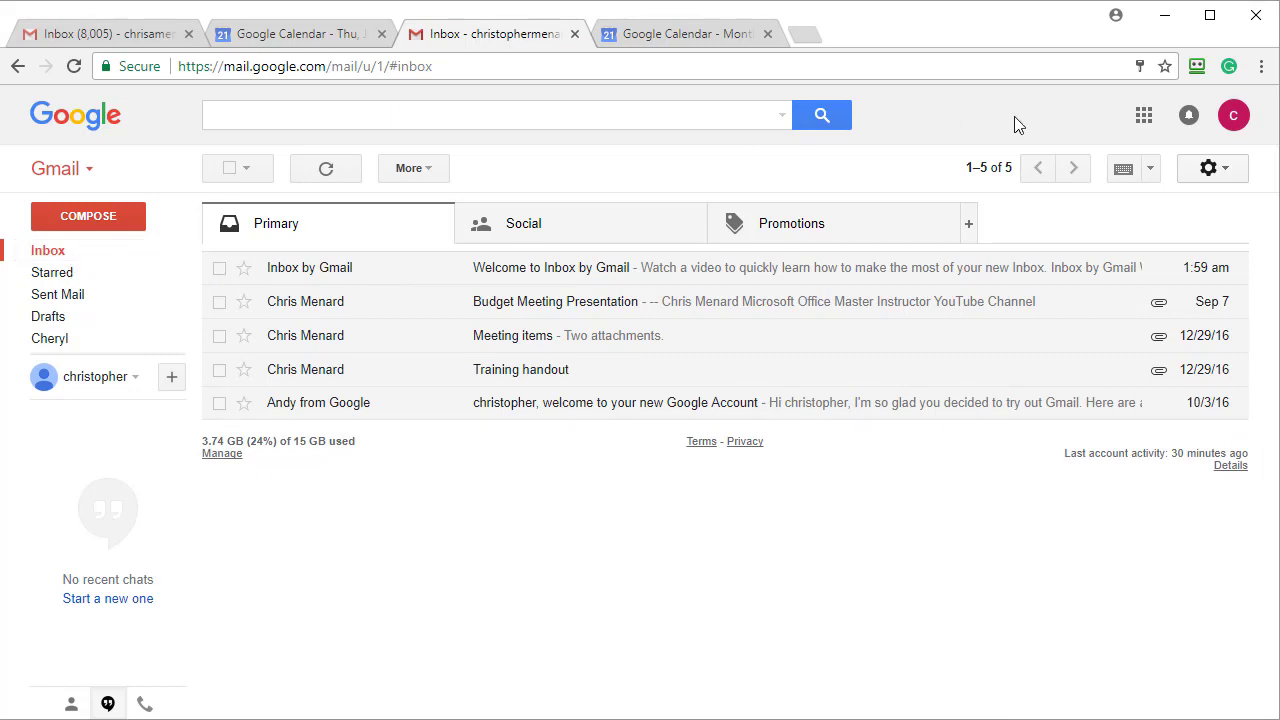
click(1144, 116)
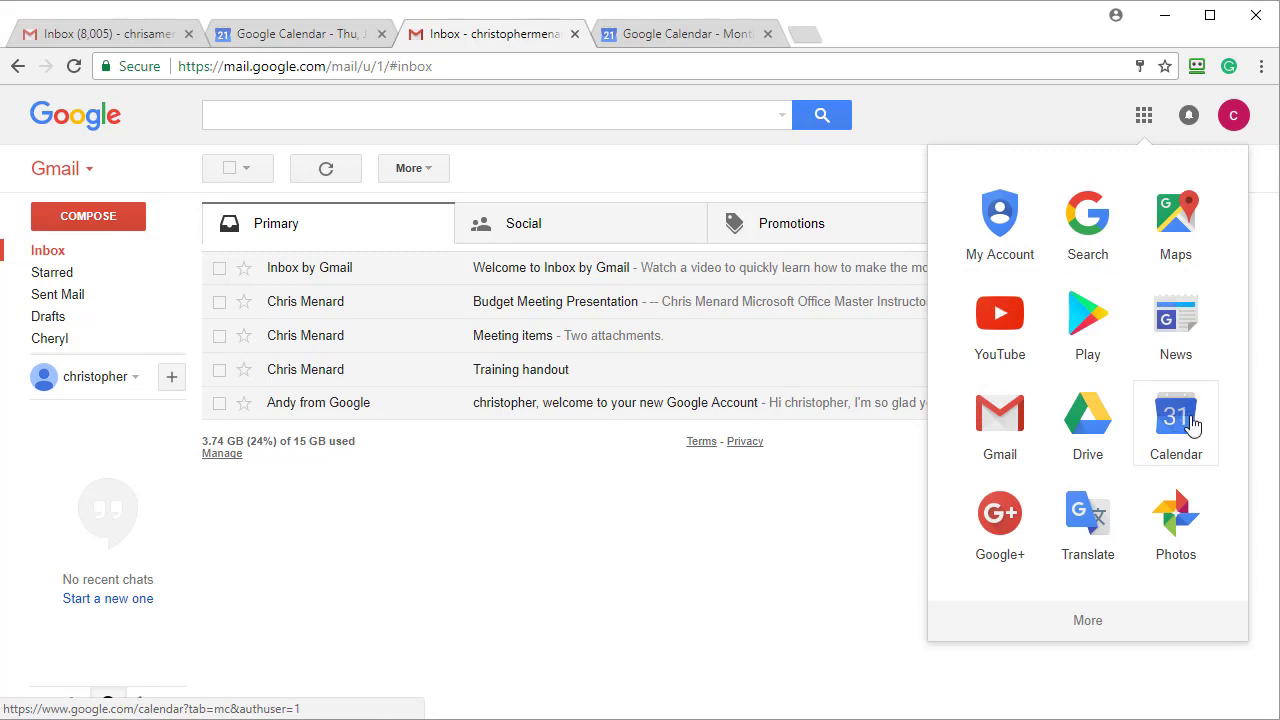
click(687, 38)
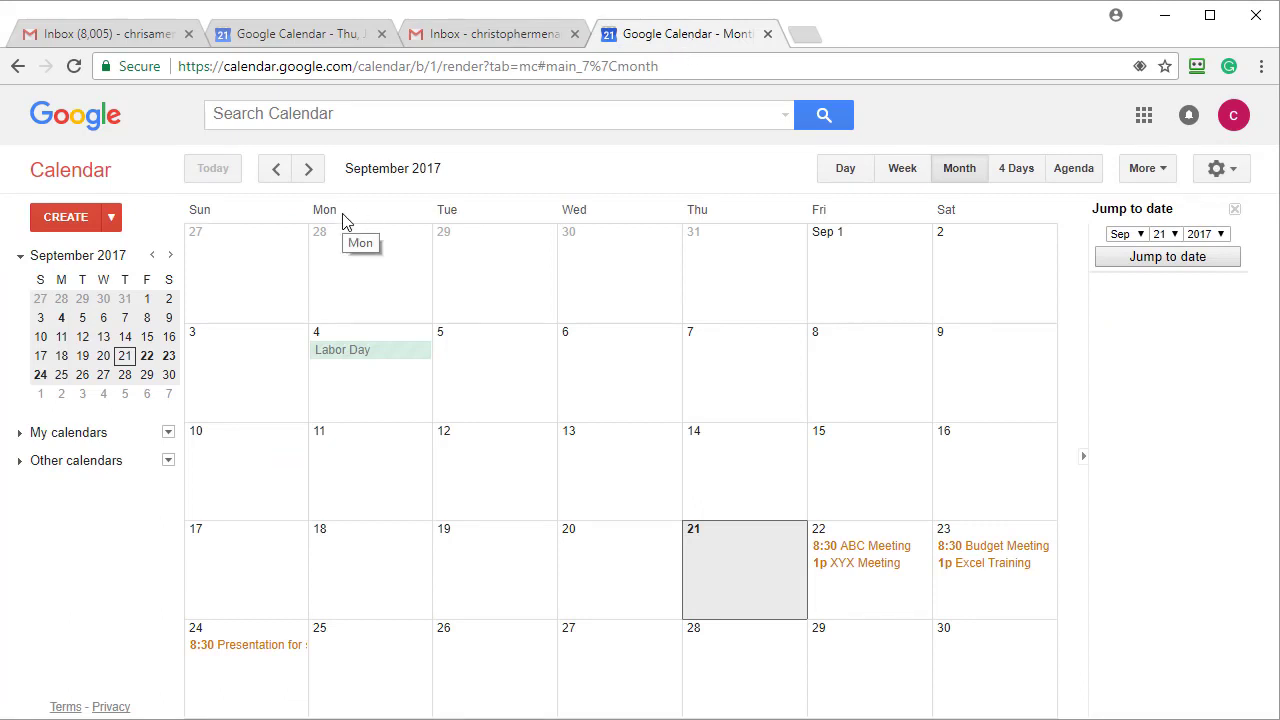
Expand My calendars and switch Reminders to Tasks, showing the Sep 22 and Sep 25 tasks
click(20, 437)
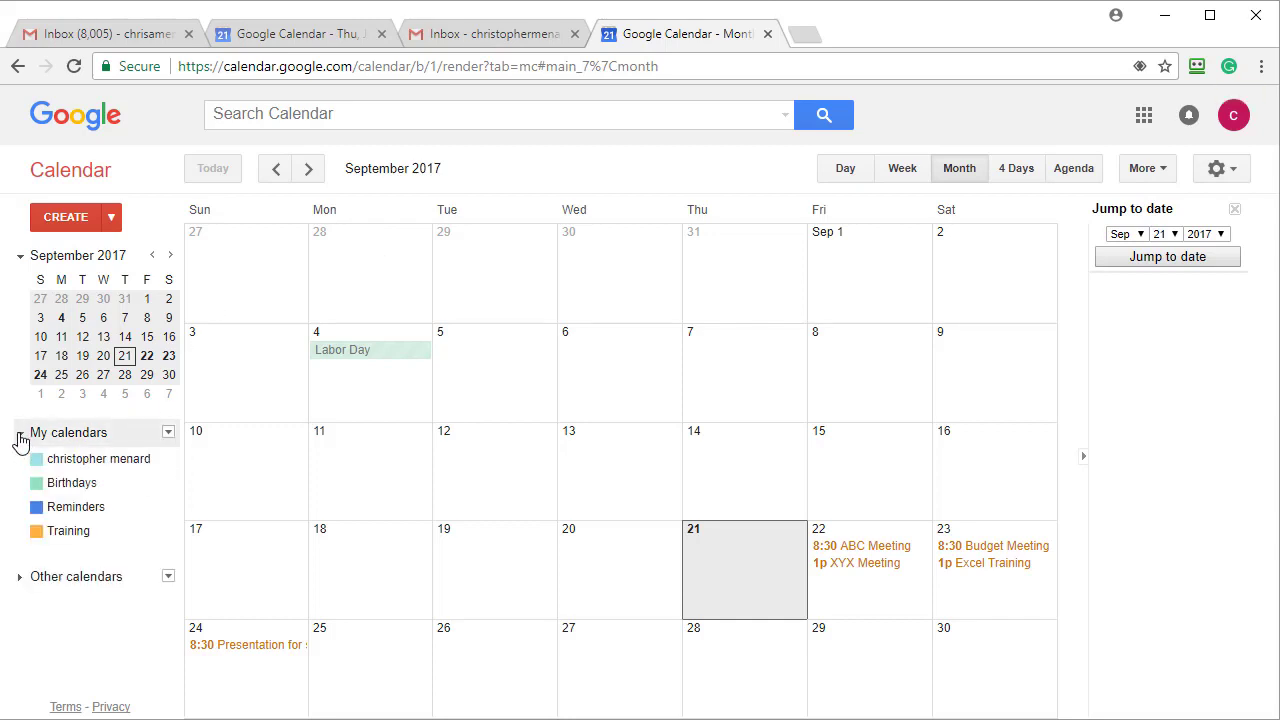
click(20, 437)
click(21, 438)
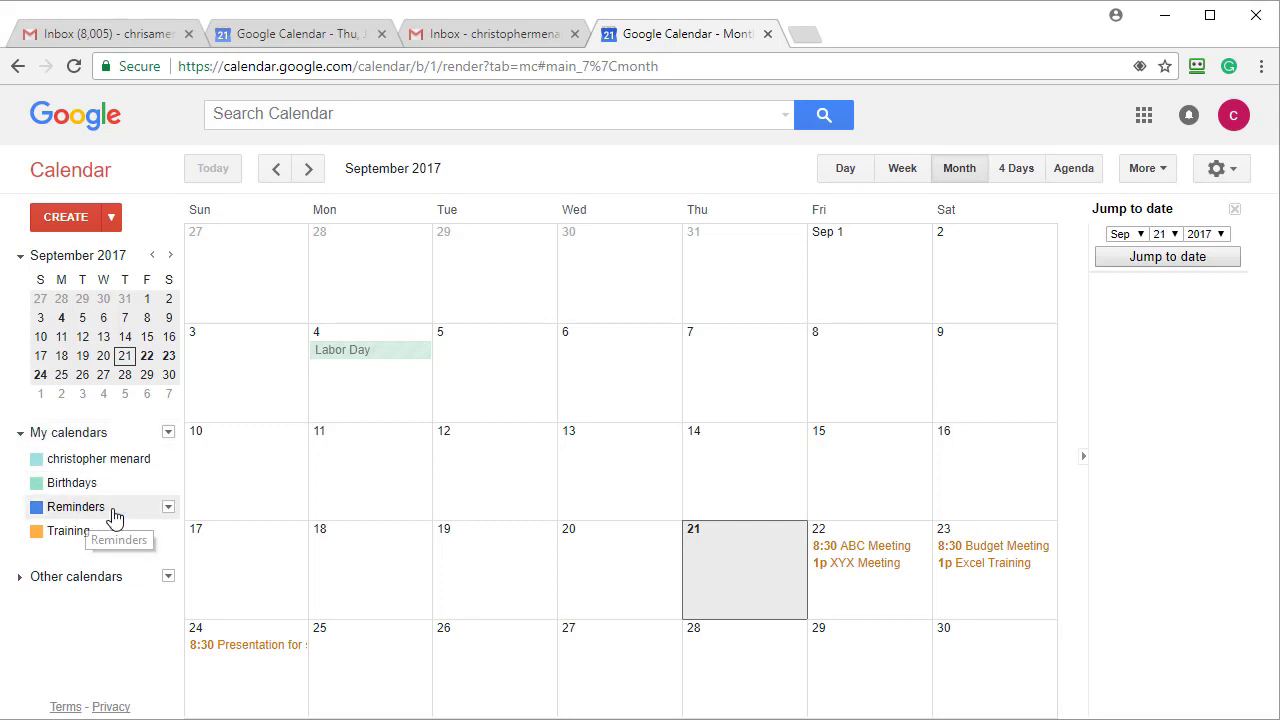
click(168, 509)
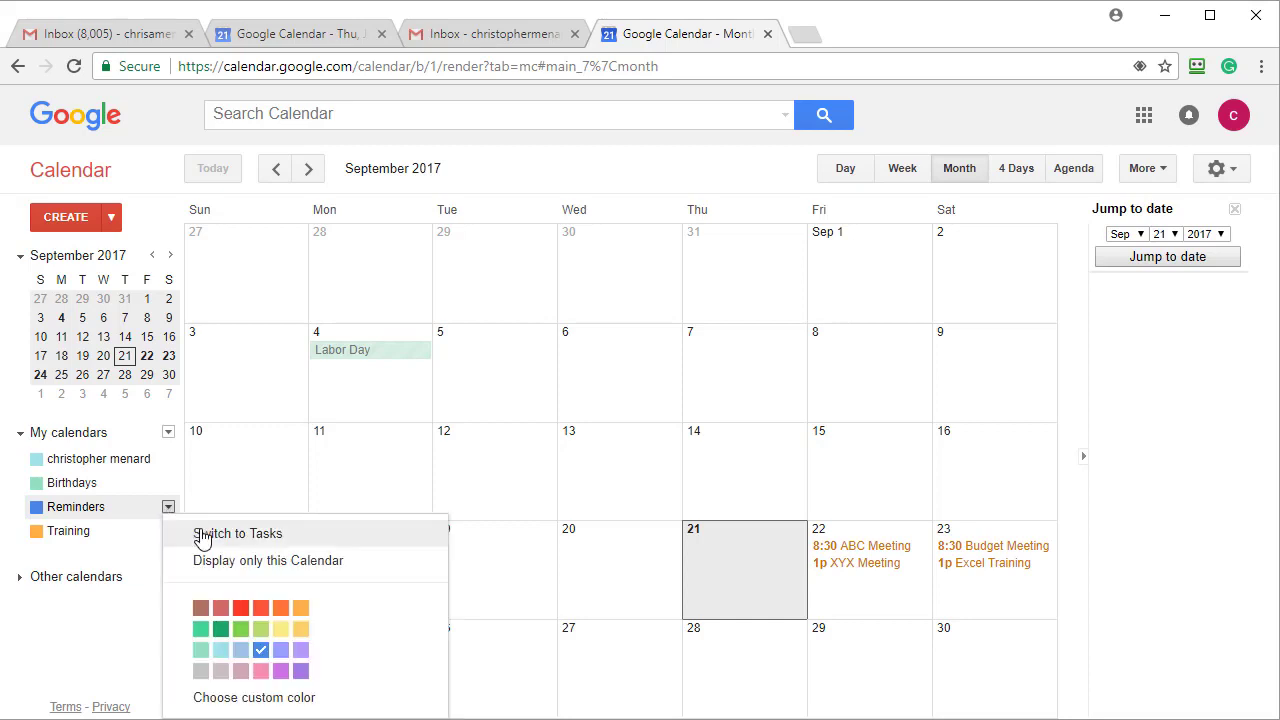
click(209, 537)
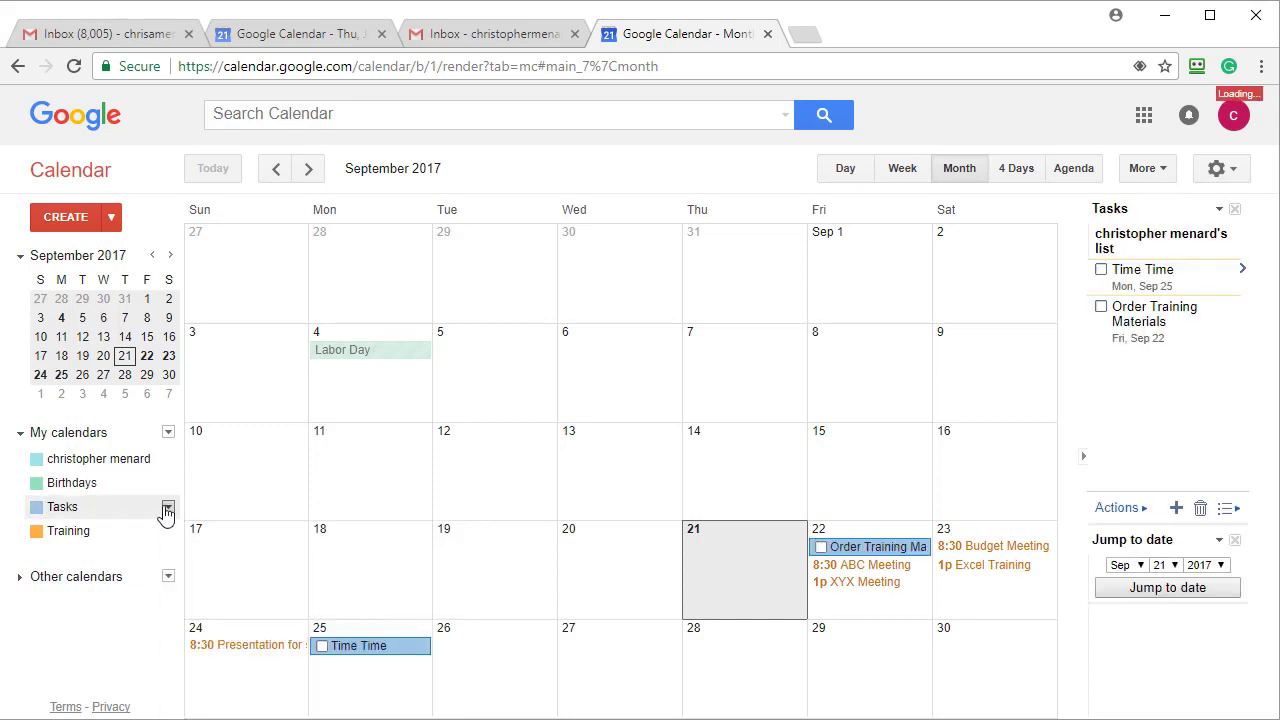
click(168, 507)
click(203, 543)
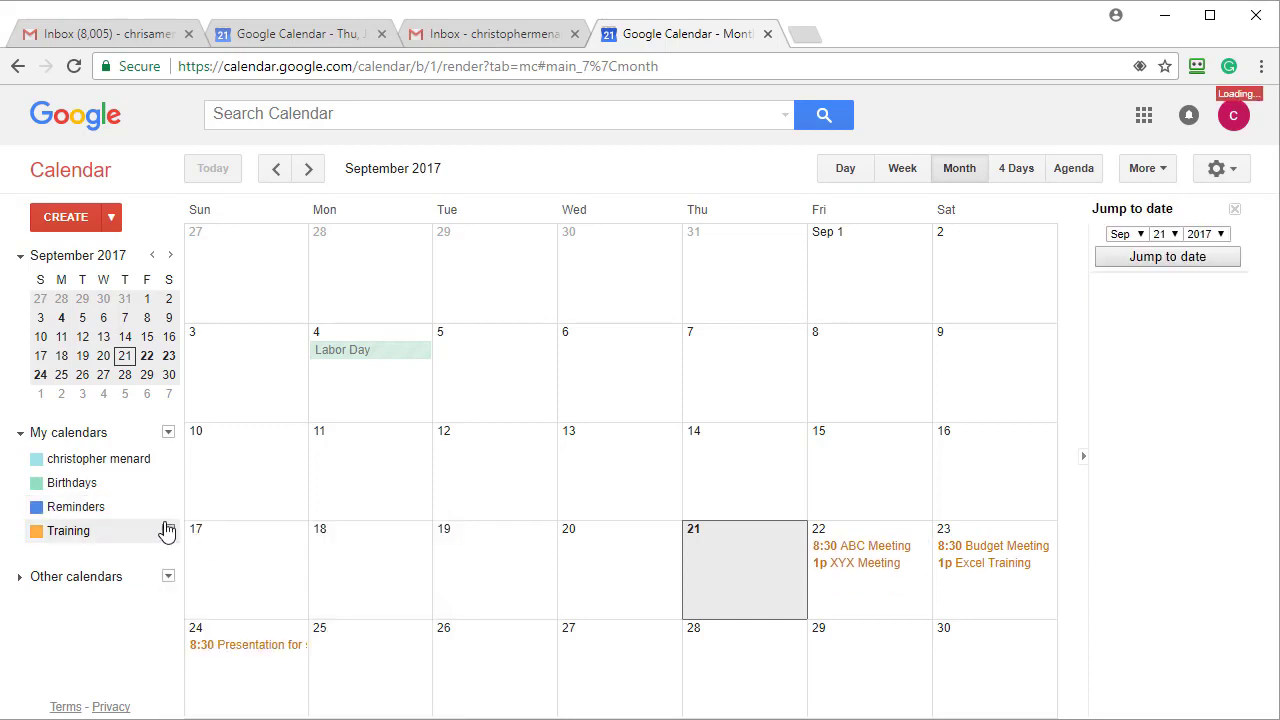
click(168, 507)
click(212, 540)
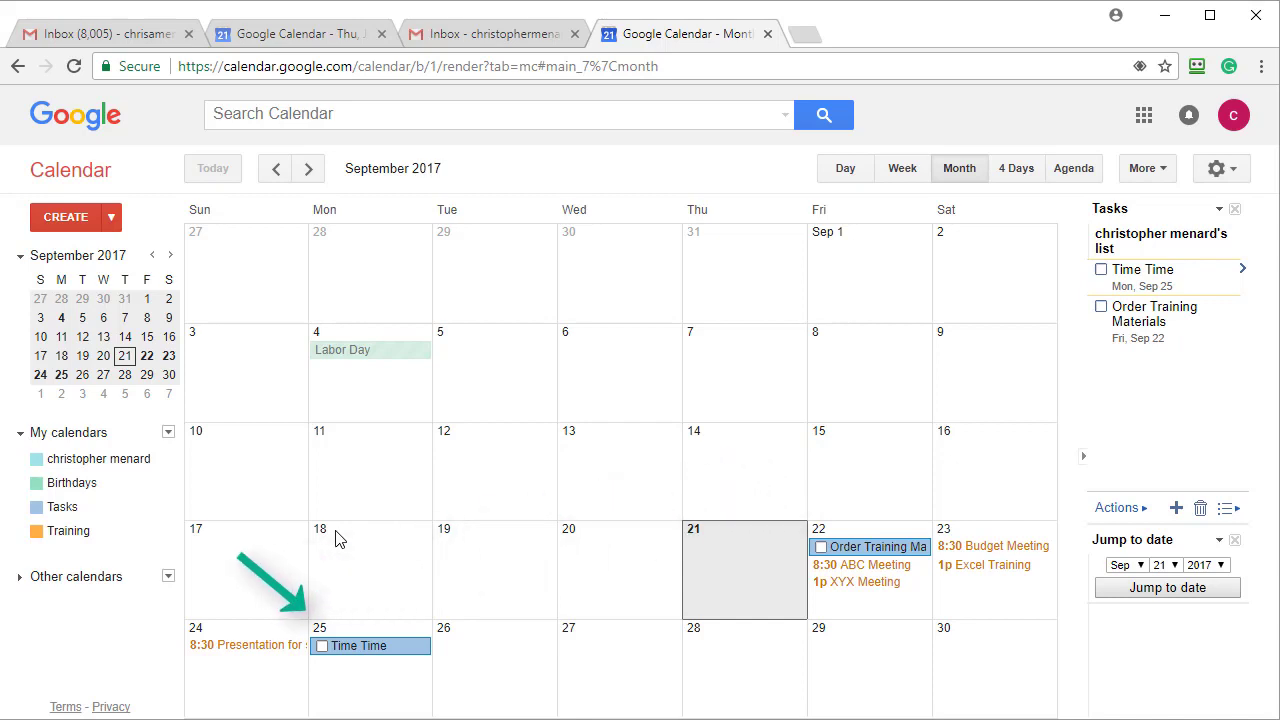
Close the Tasks panel and switch the Tasks calendar back to Reminders
click(1236, 211)
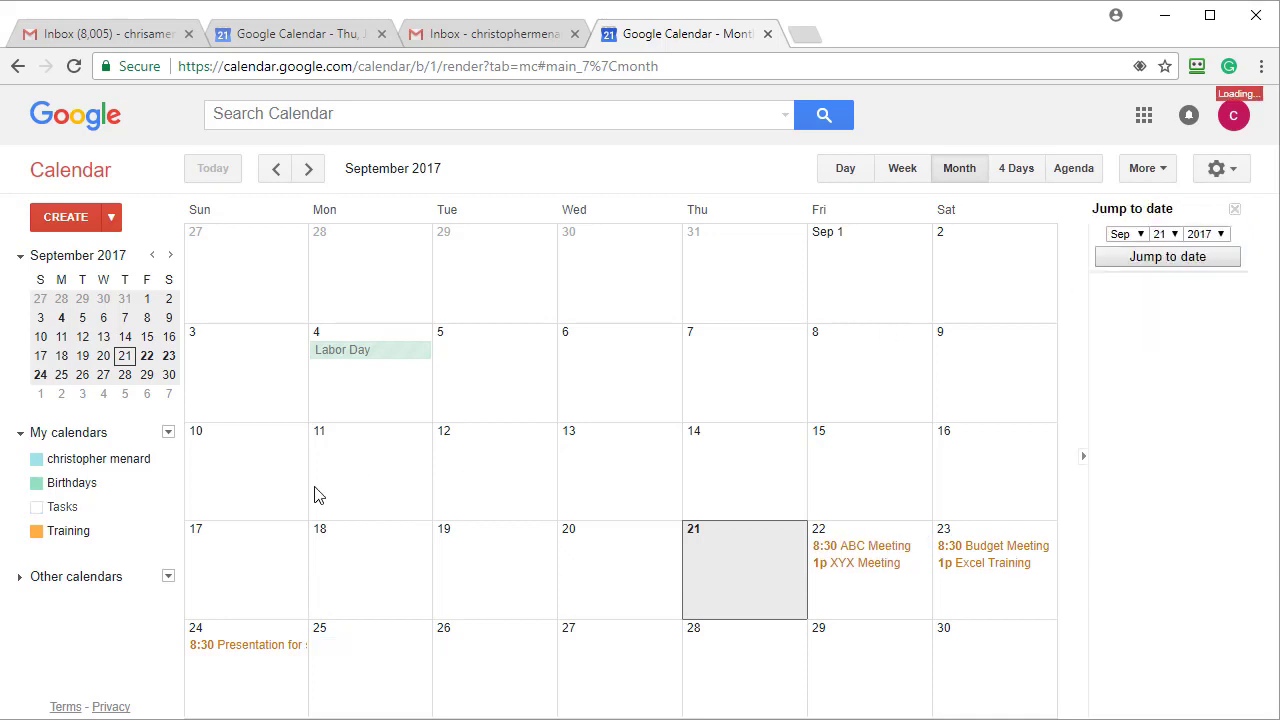
click(168, 510)
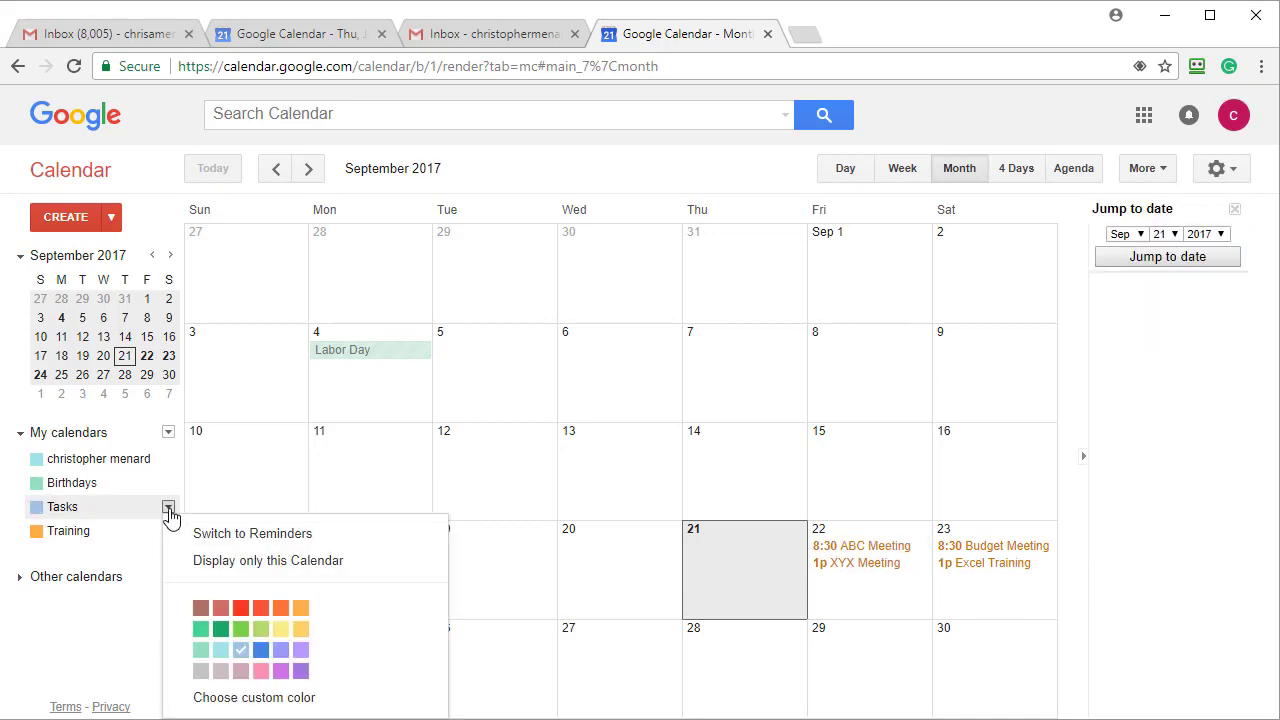
click(222, 538)
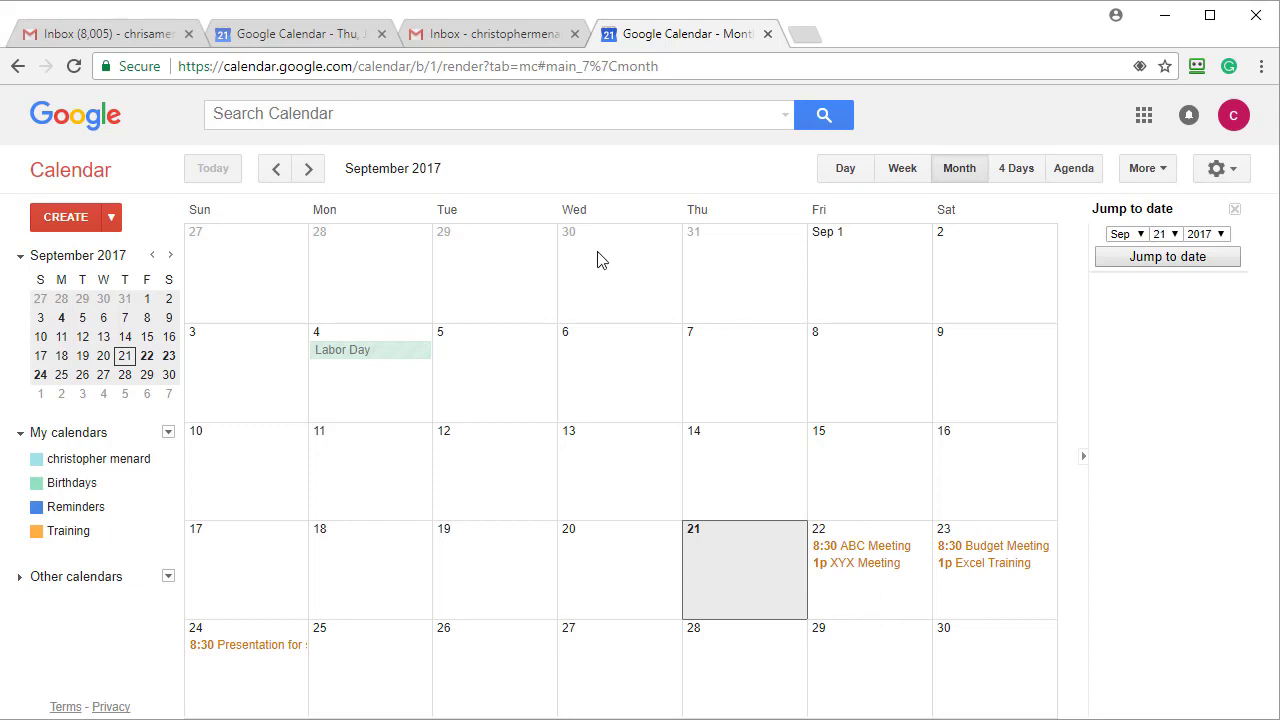
Go to the browser tab with the Day view for Thursday, Jan 25, 2018
click(298, 38)
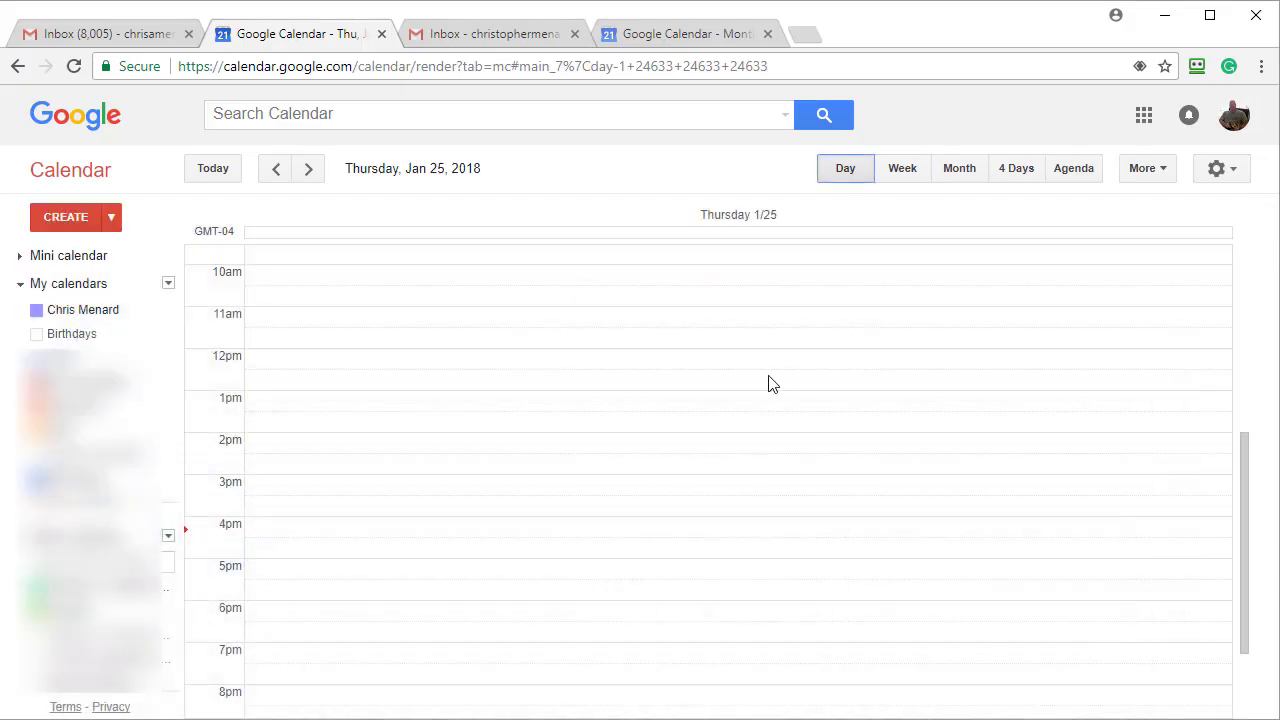
Create an 11:30am reminder 'Call about Quote for training' on Jan 25, 2018
click(323, 328)
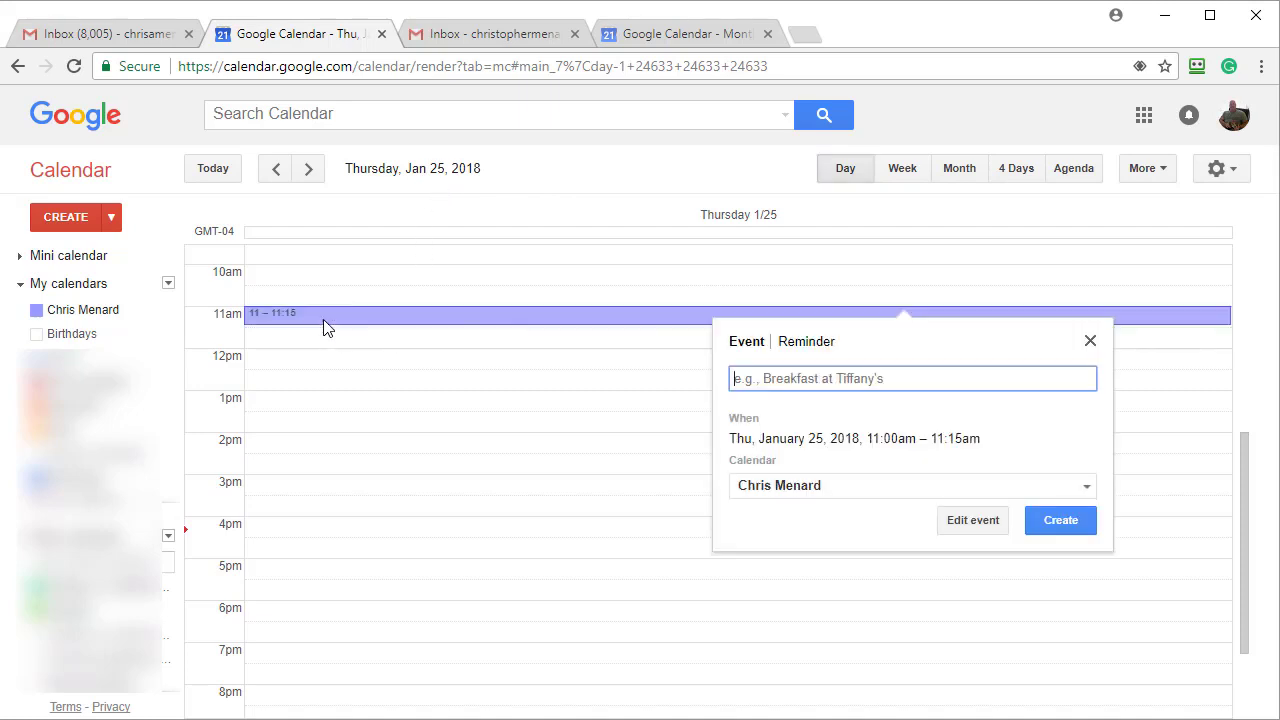
click(802, 344)
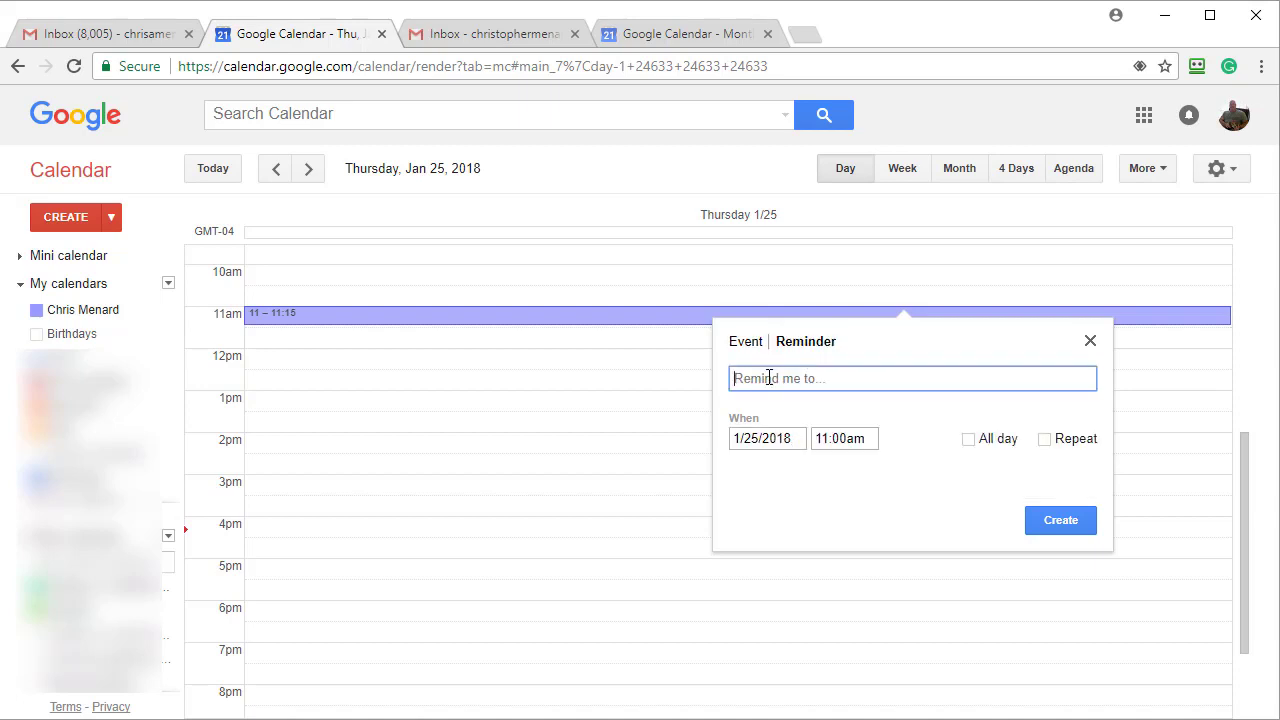
text(Call about Quote for trail)
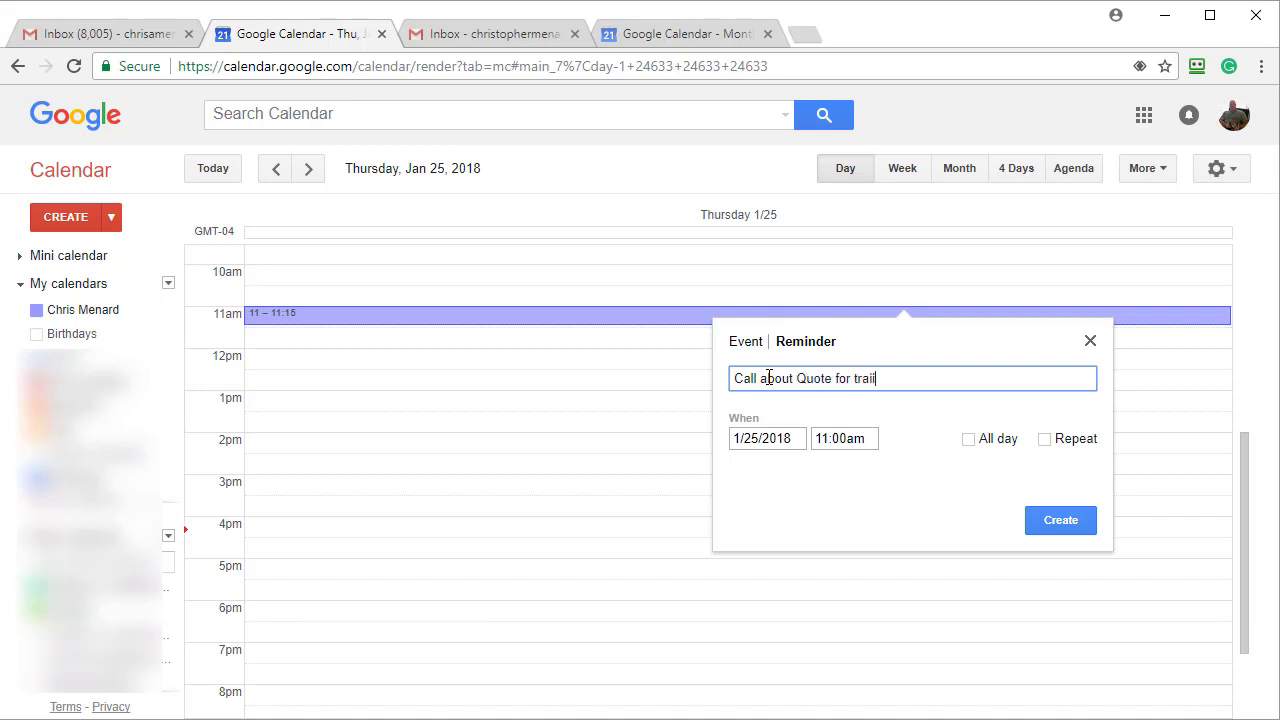
key(BackSpace)
text(ning)
click(866, 439)
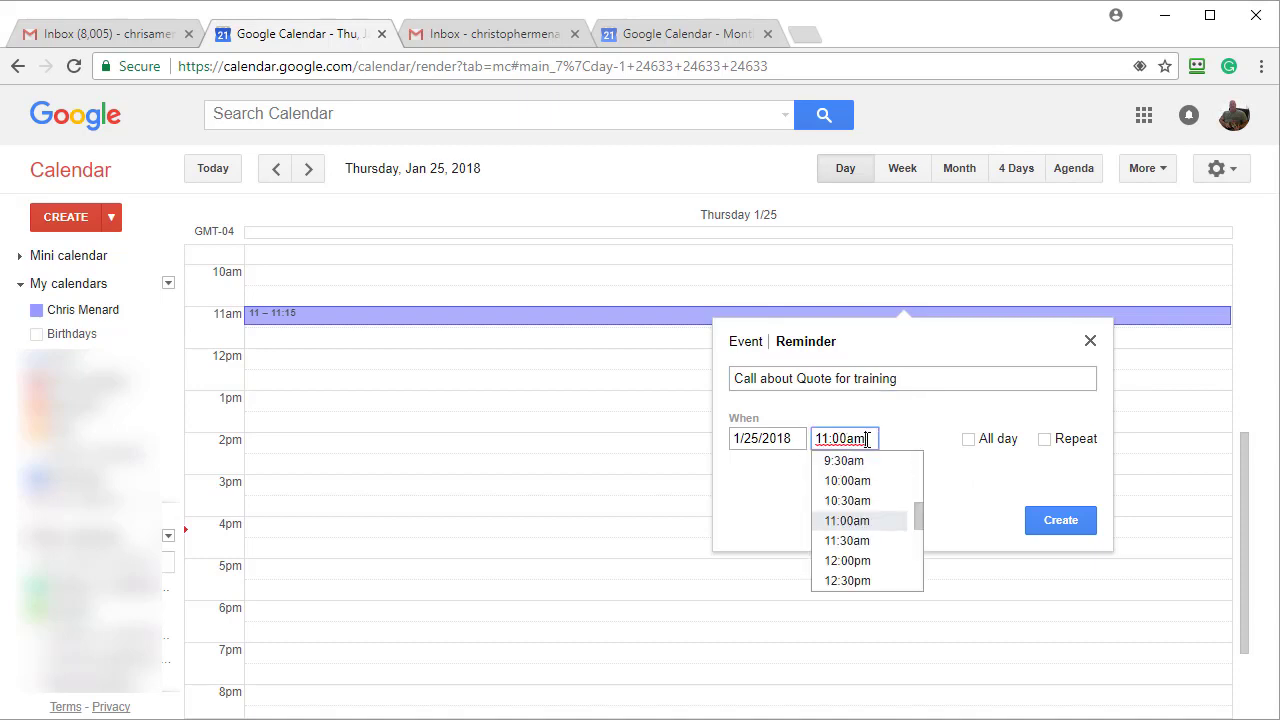
click(870, 542)
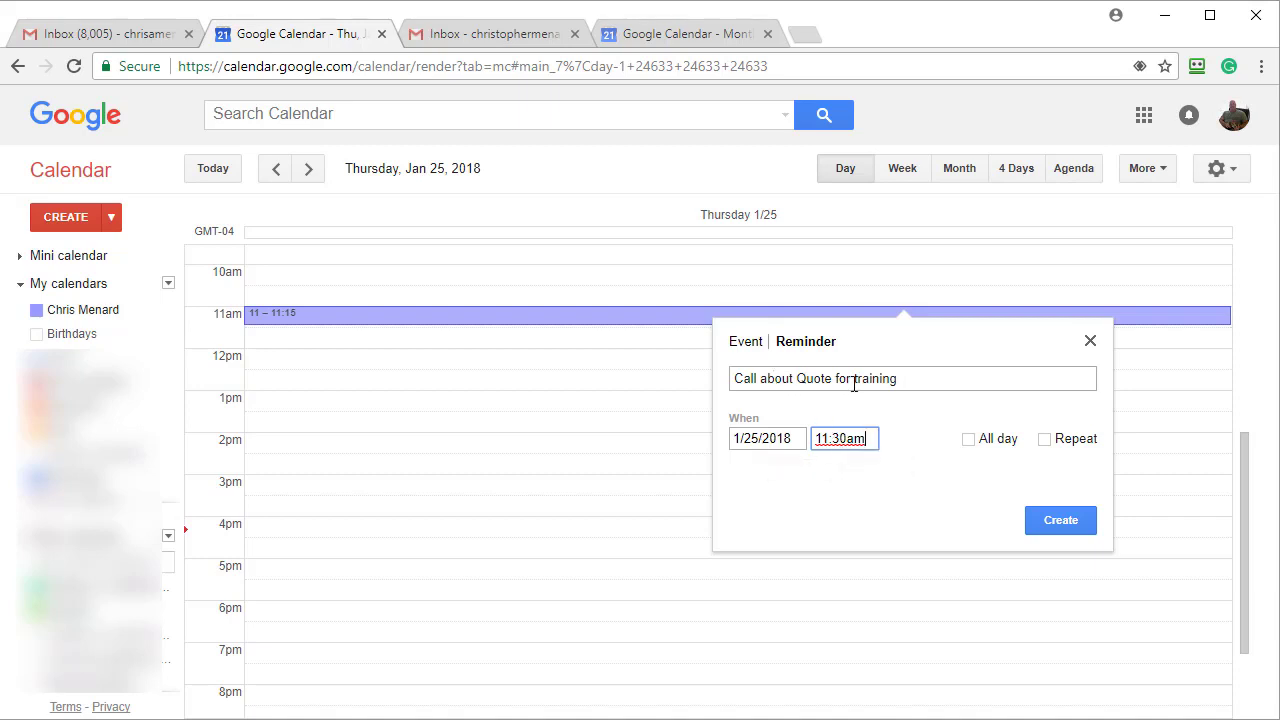
click(1062, 528)
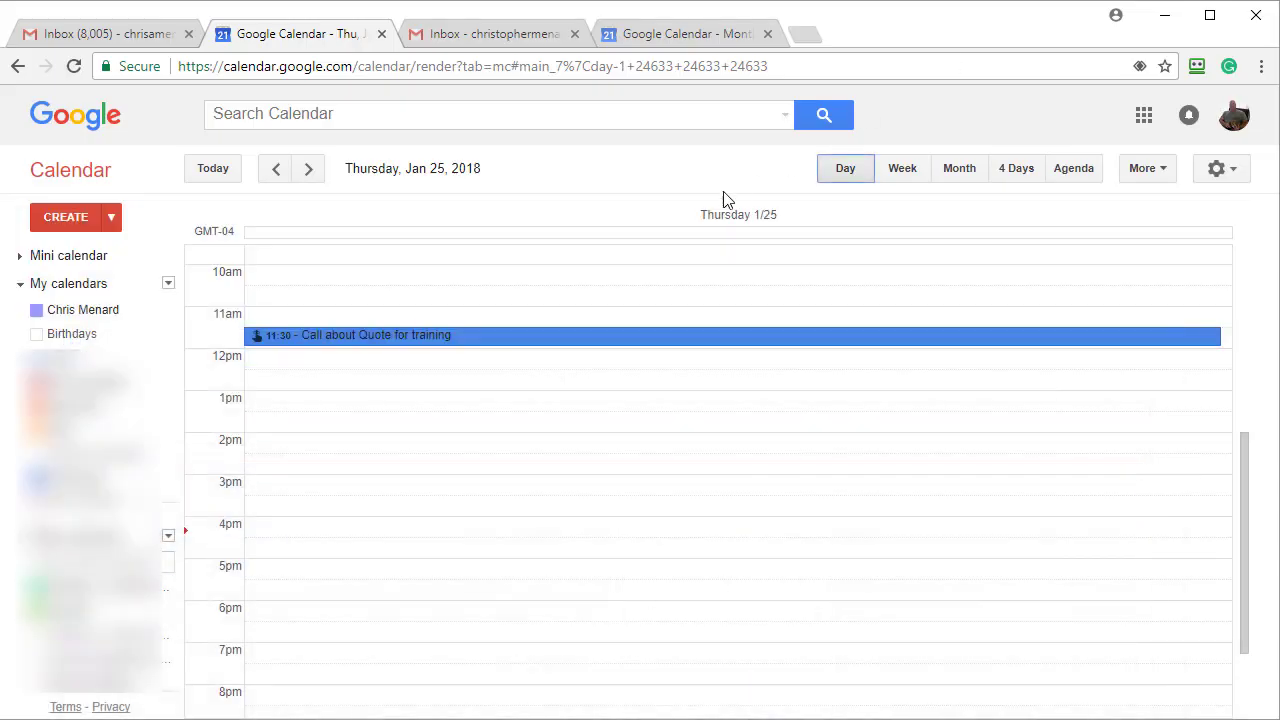
Draft a 'Pay Roll' reminder on Mon, Sep 25, 2017 at 9:30am, not all day
click(693, 37)
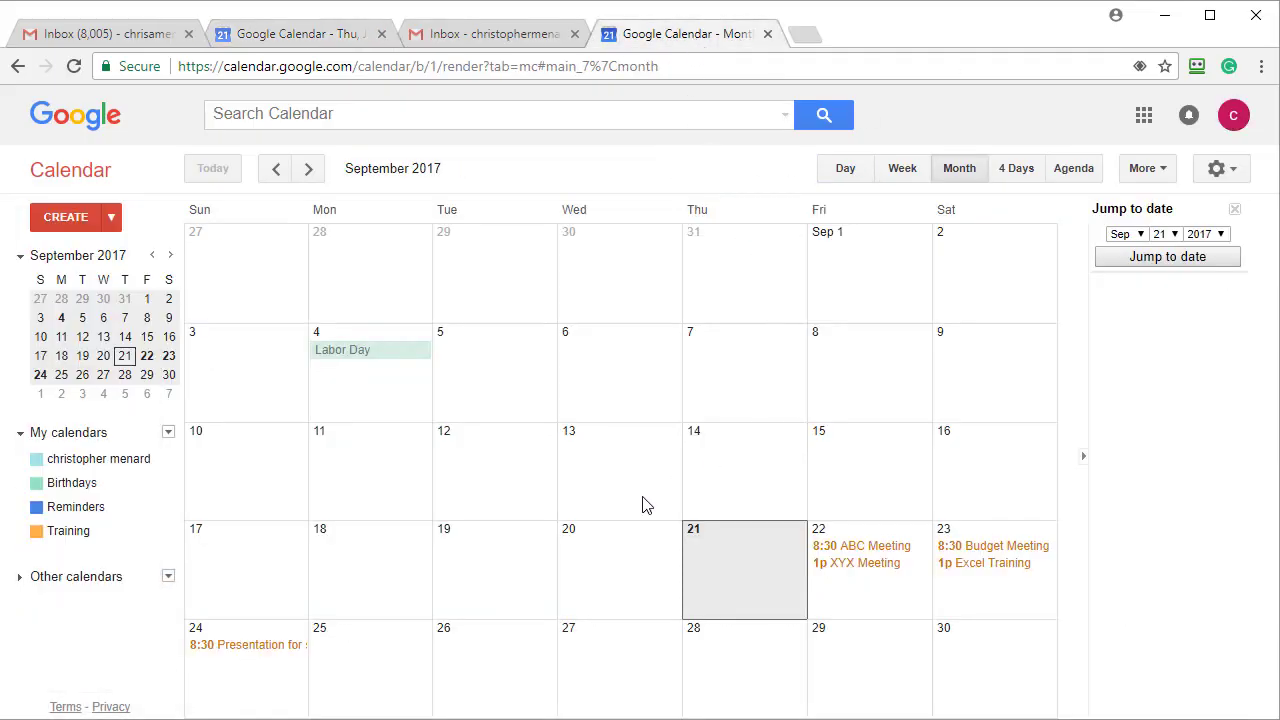
click(348, 38)
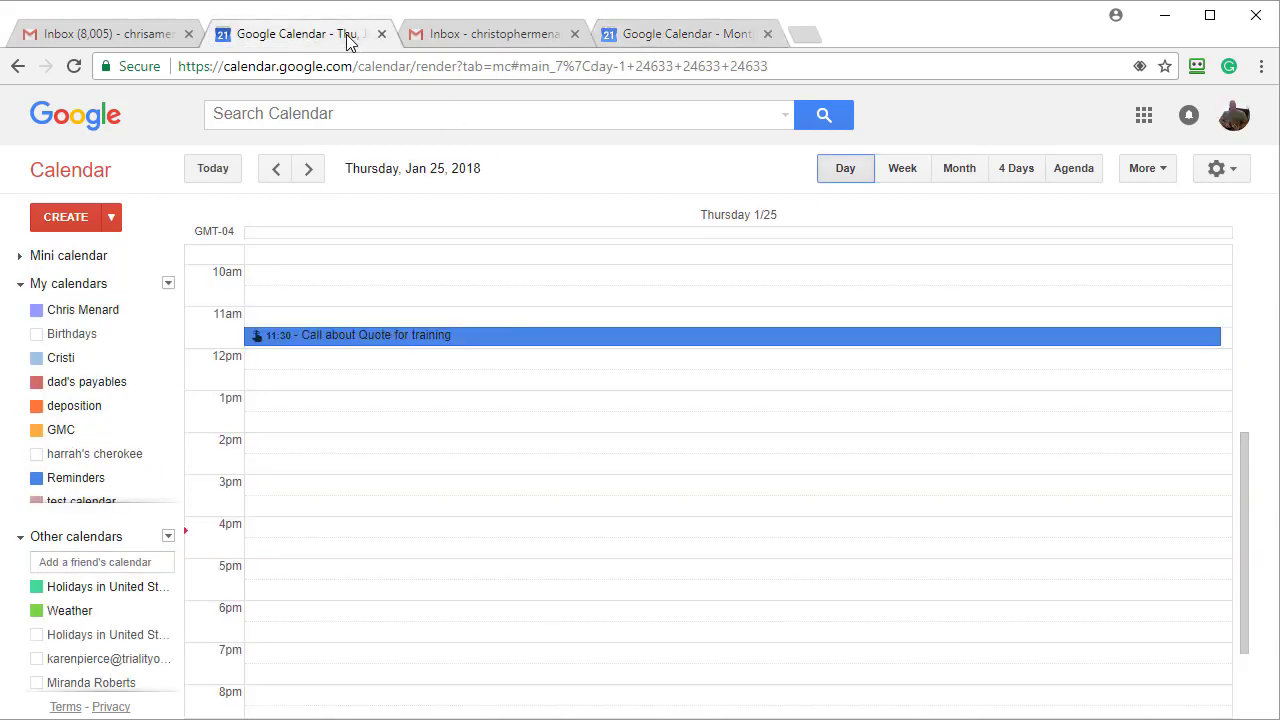
click(647, 34)
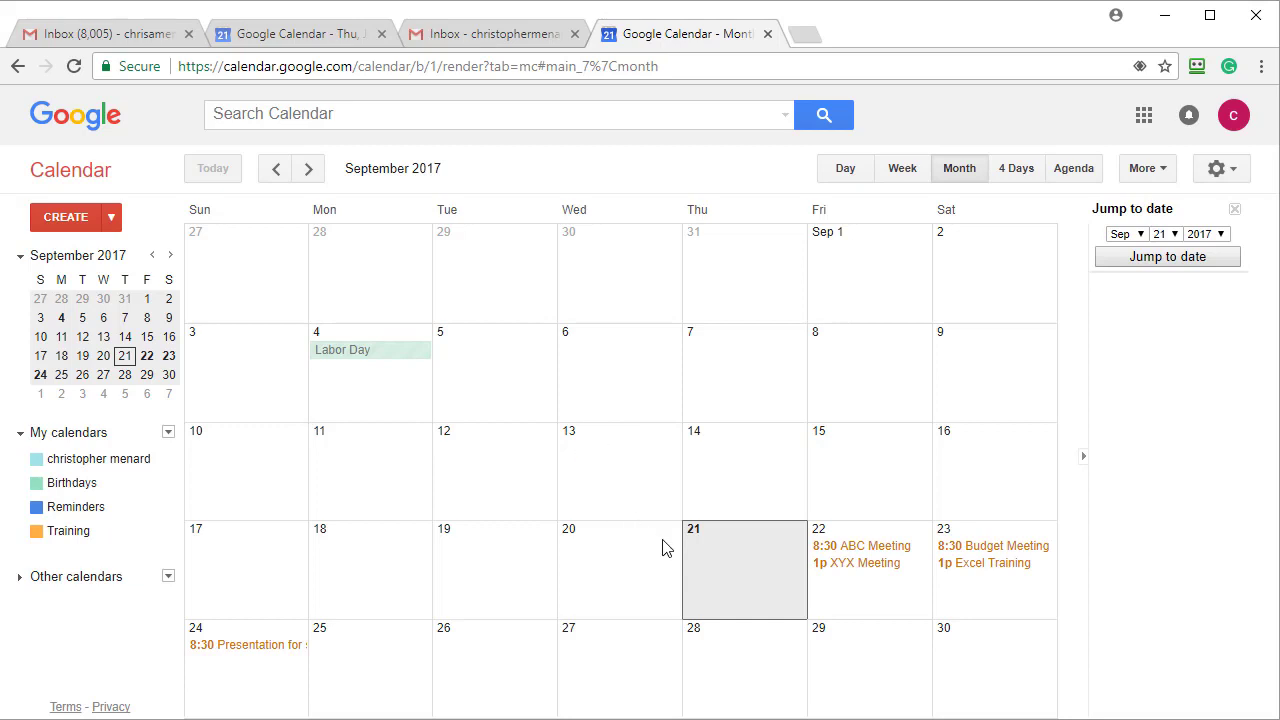
click(381, 670)
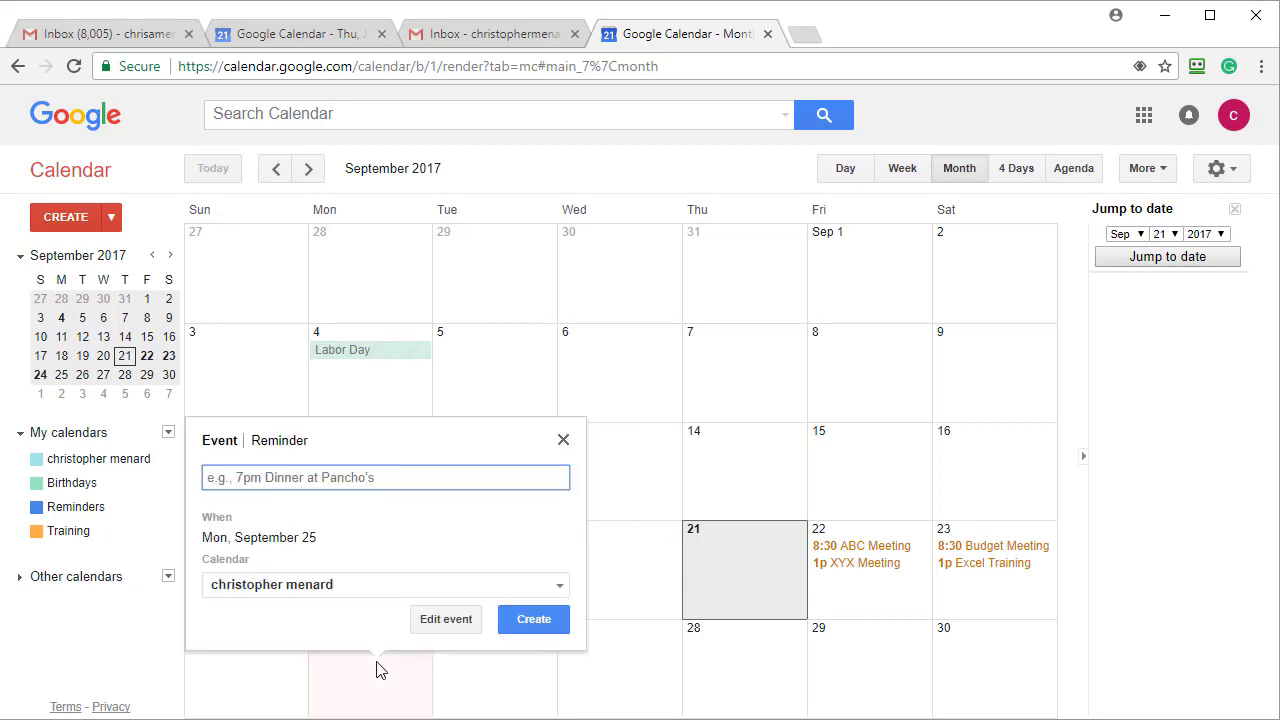
text(Pa)
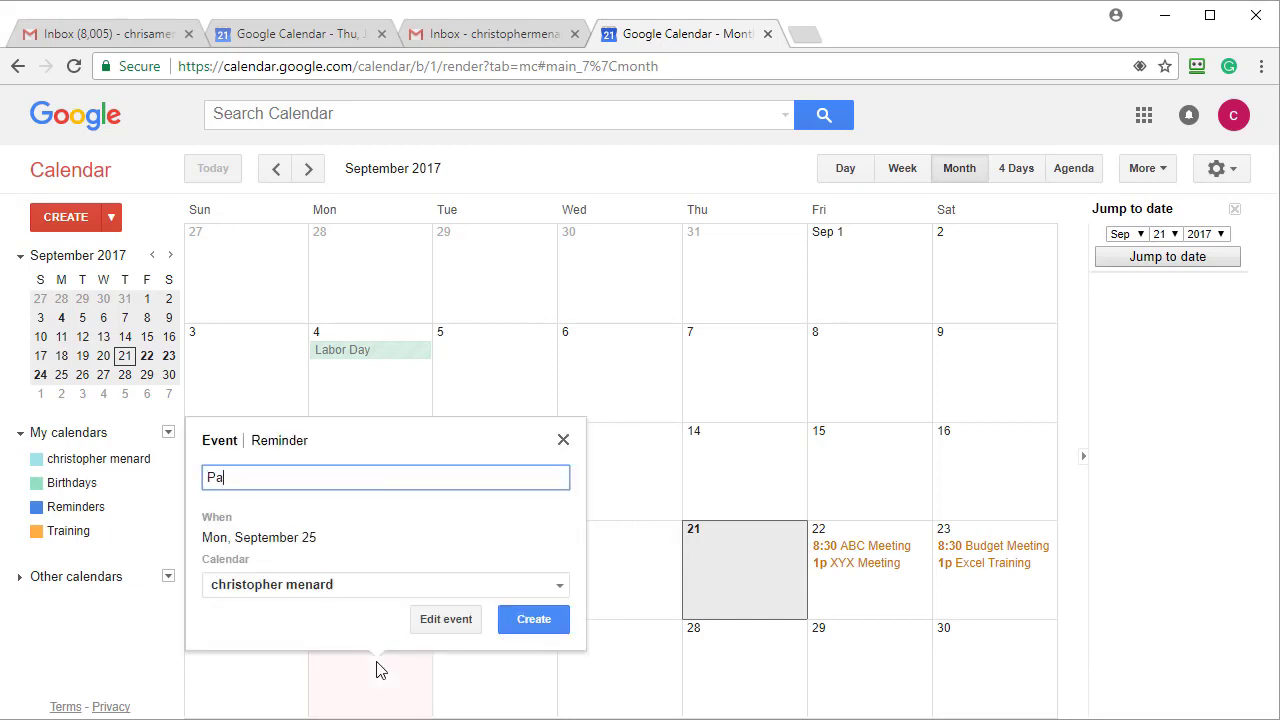
text(y Roll)
click(270, 450)
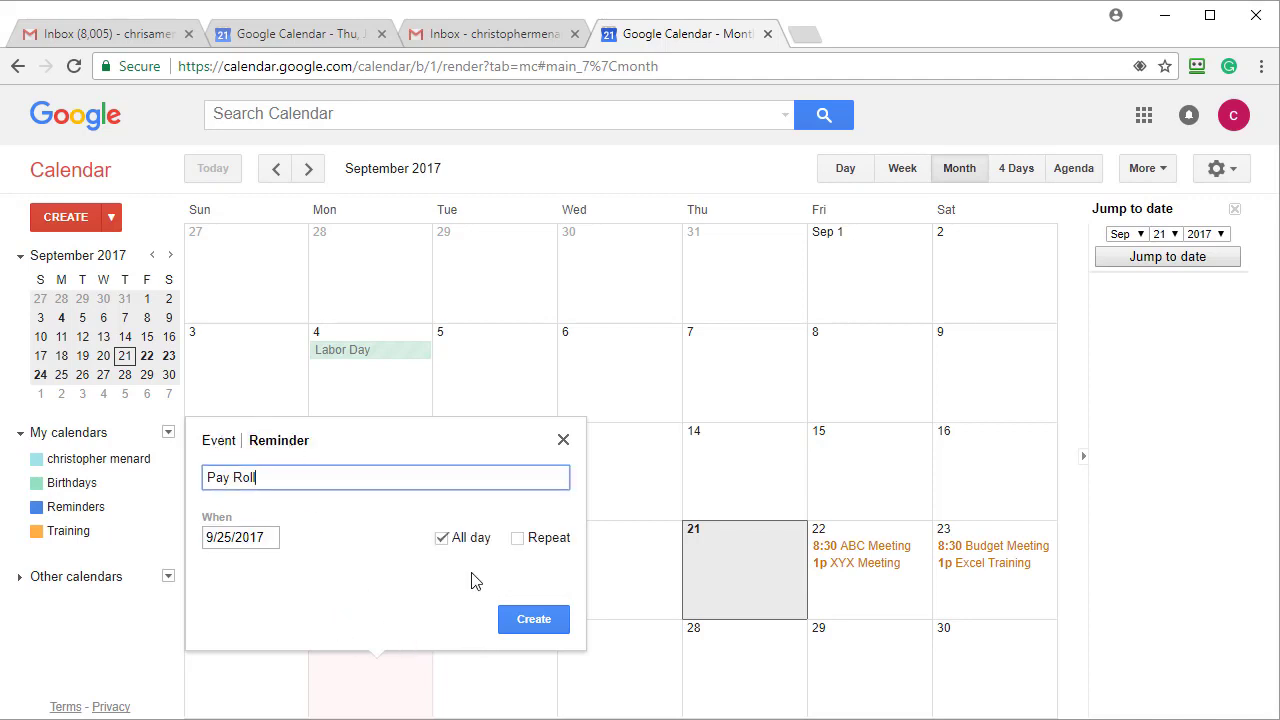
click(442, 538)
click(342, 538)
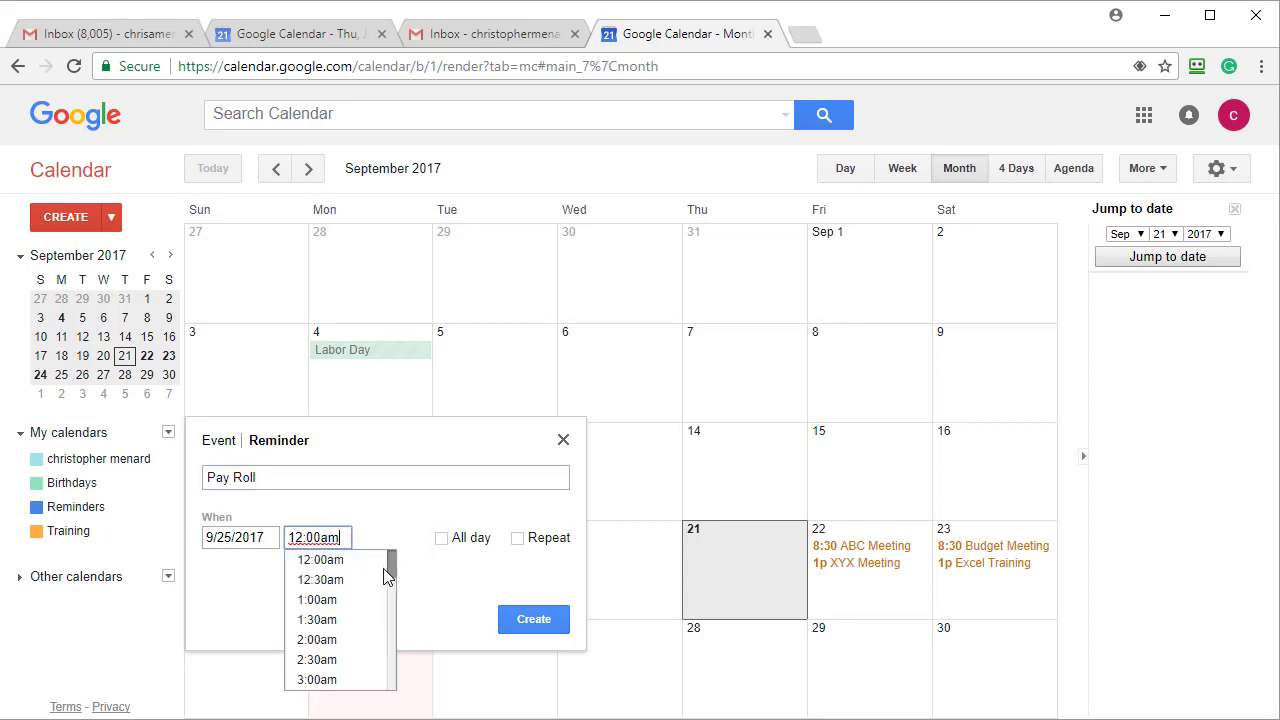
drag(388, 566, 396, 608)
click(345, 612)
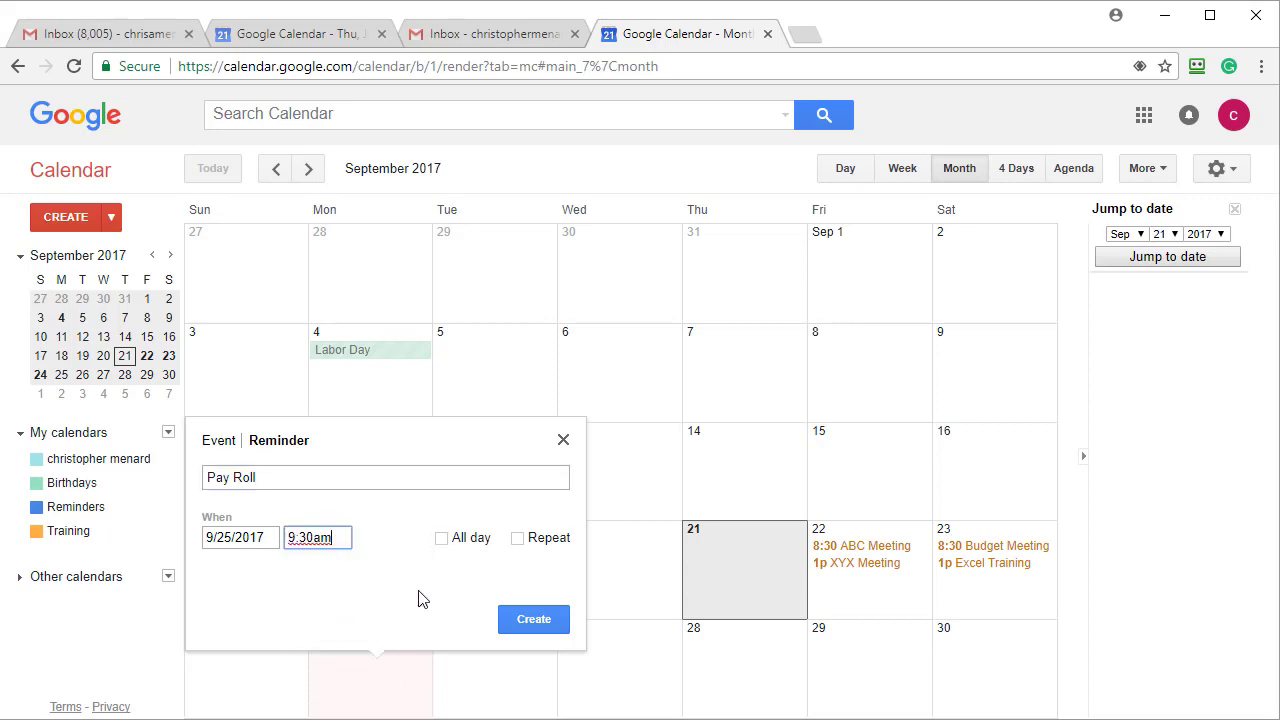
Repeat the Pay Roll reminder every 14 days, ending after 4 occurrences, and create it
click(518, 543)
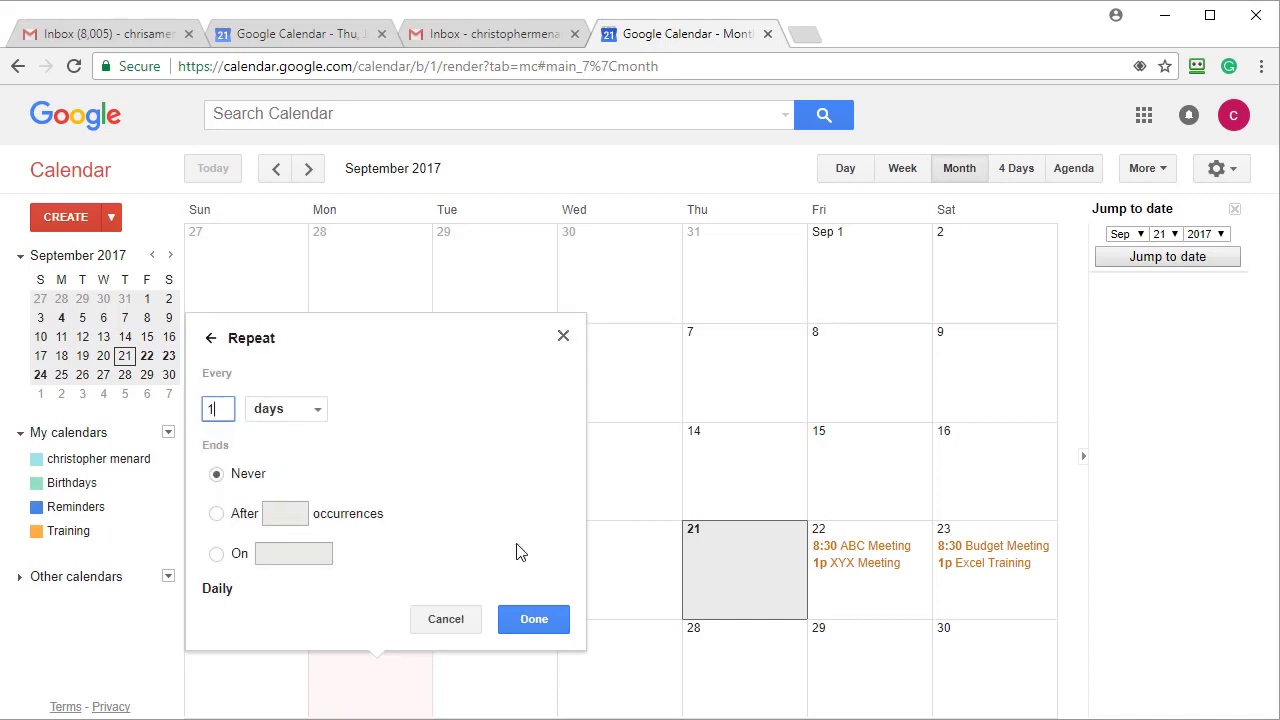
click(316, 418)
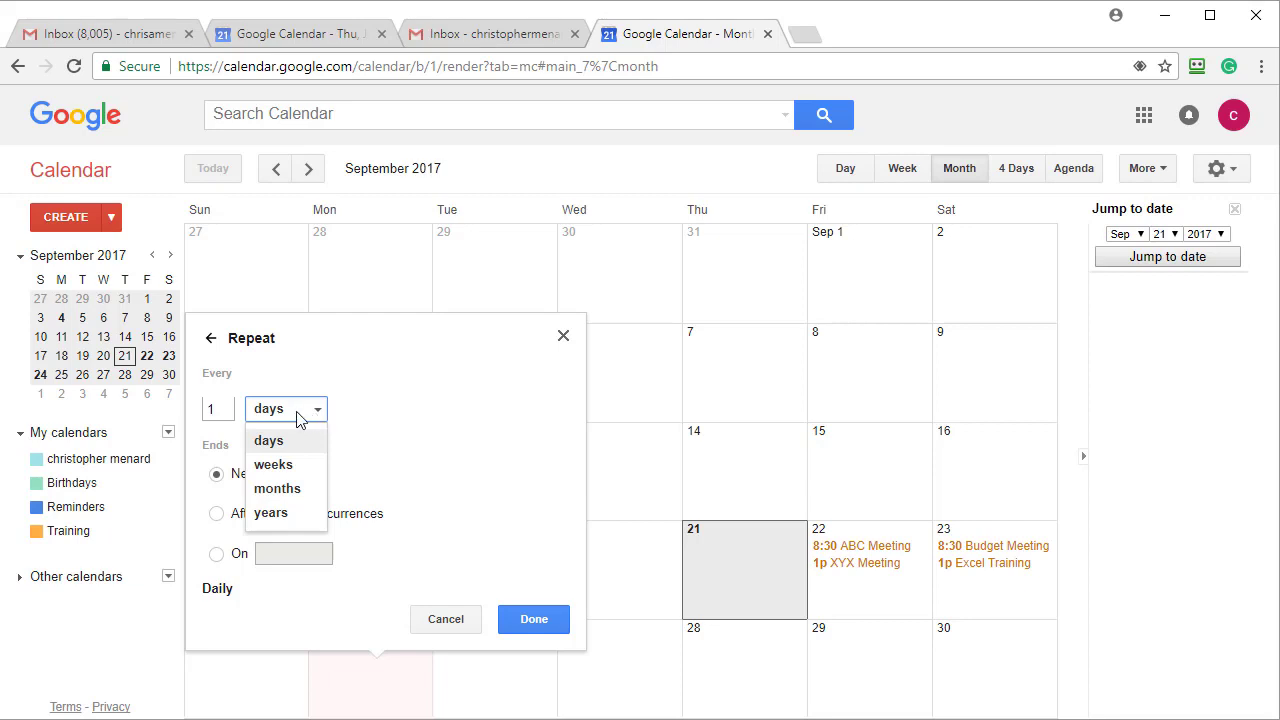
click(220, 409)
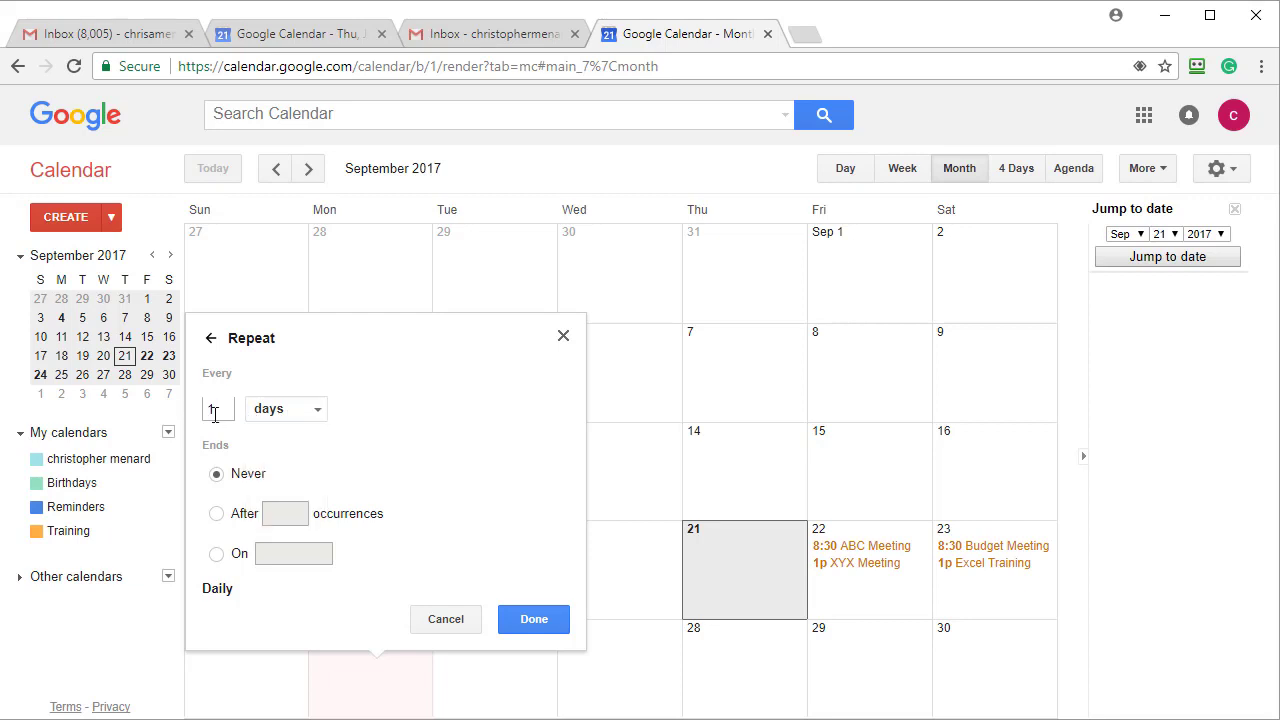
double_click(209, 410)
text(14)
click(217, 515)
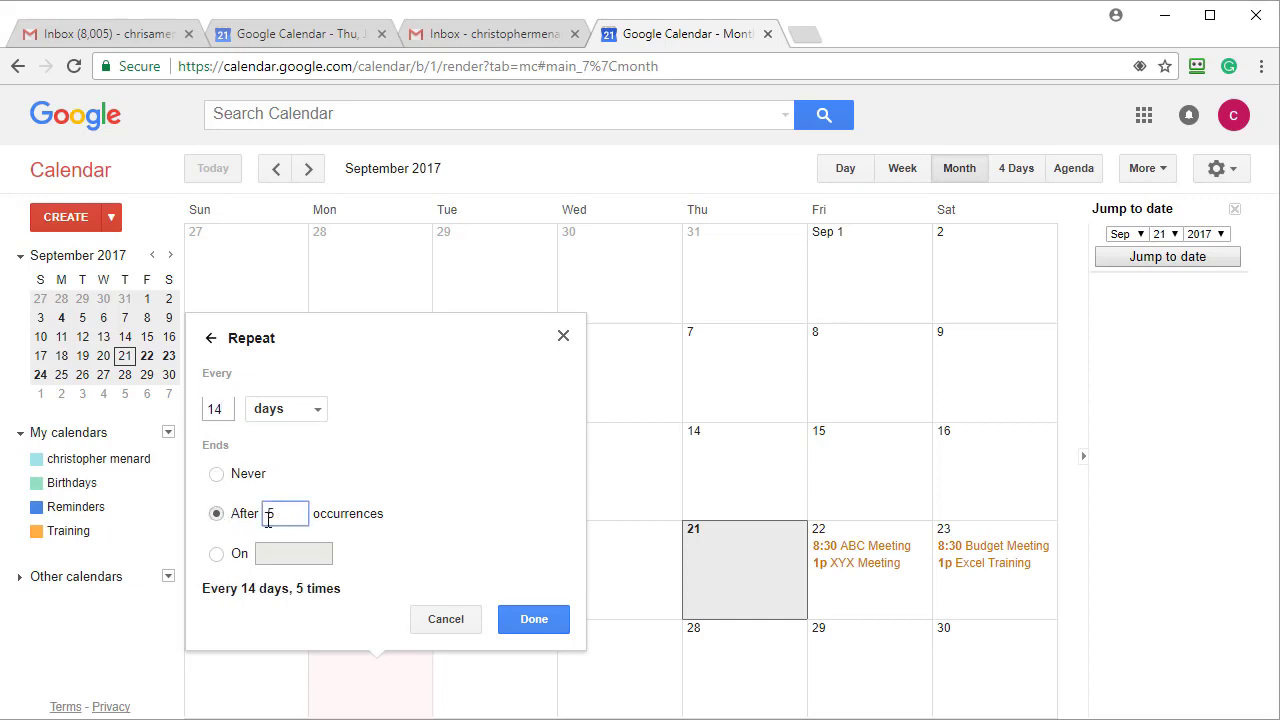
text(4)
click(534, 622)
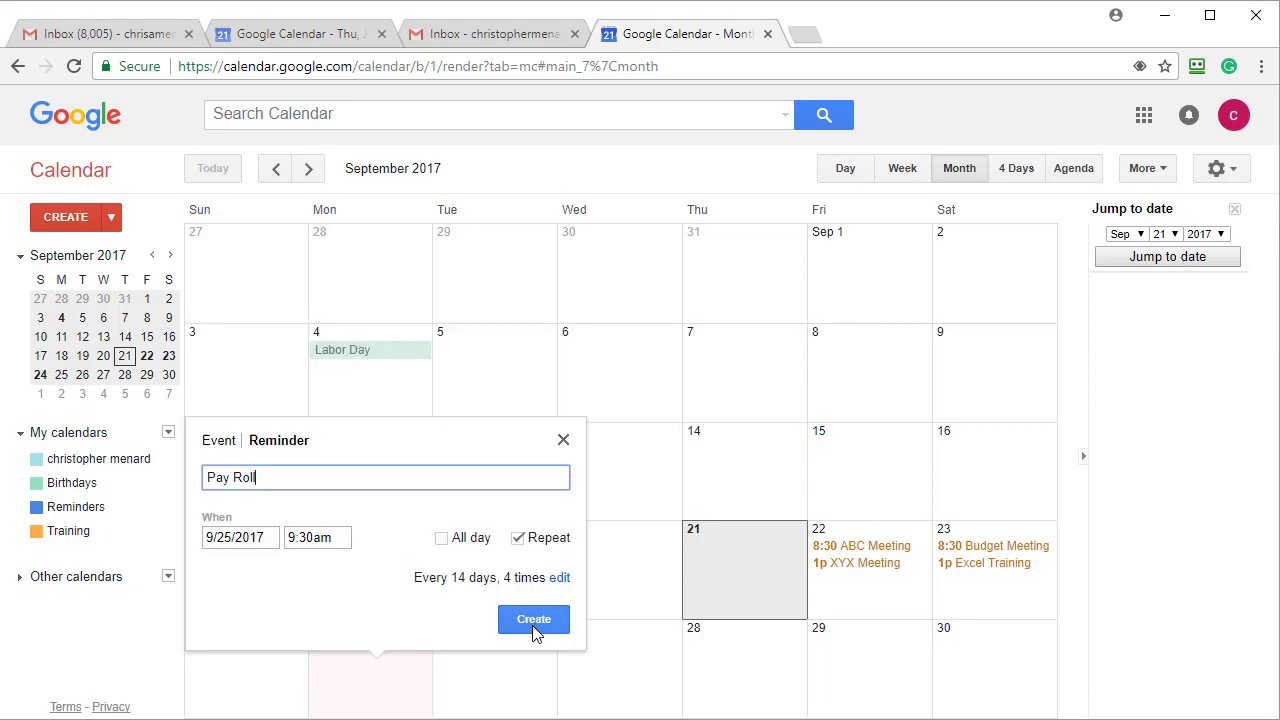
click(536, 624)
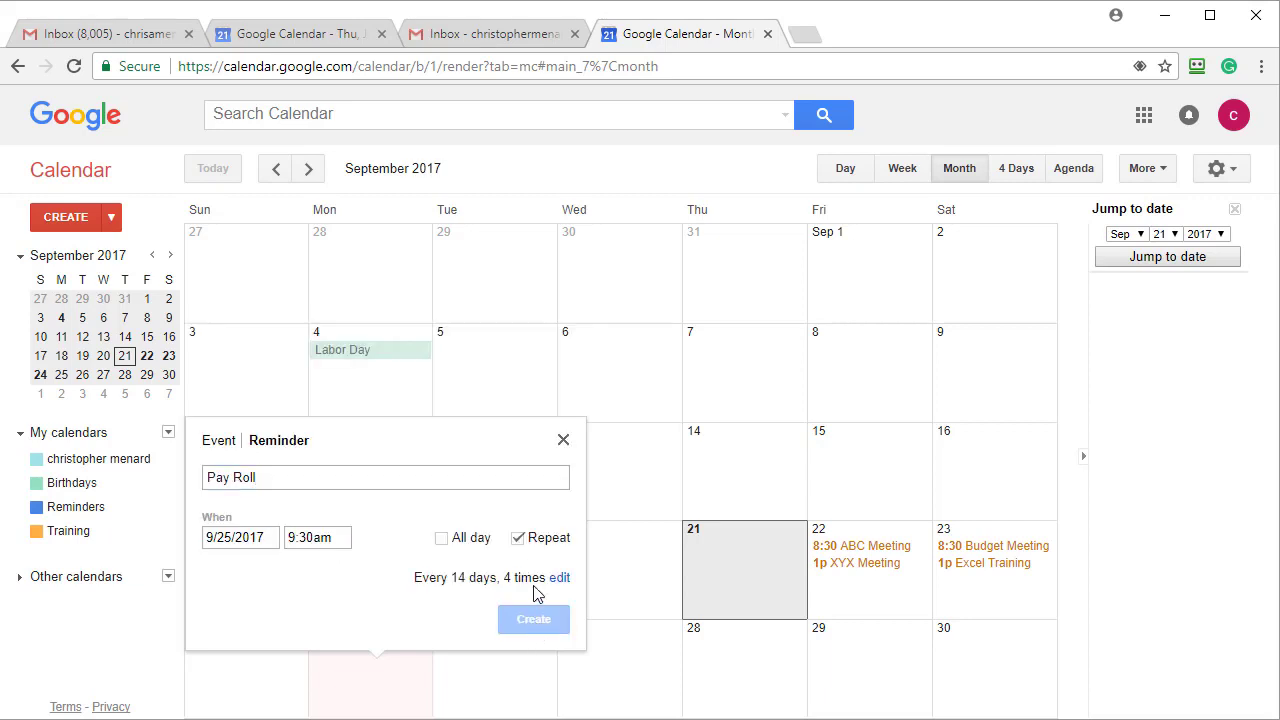
Check the Pay Roll repeats in October and November 2017, then return to September
key(n)
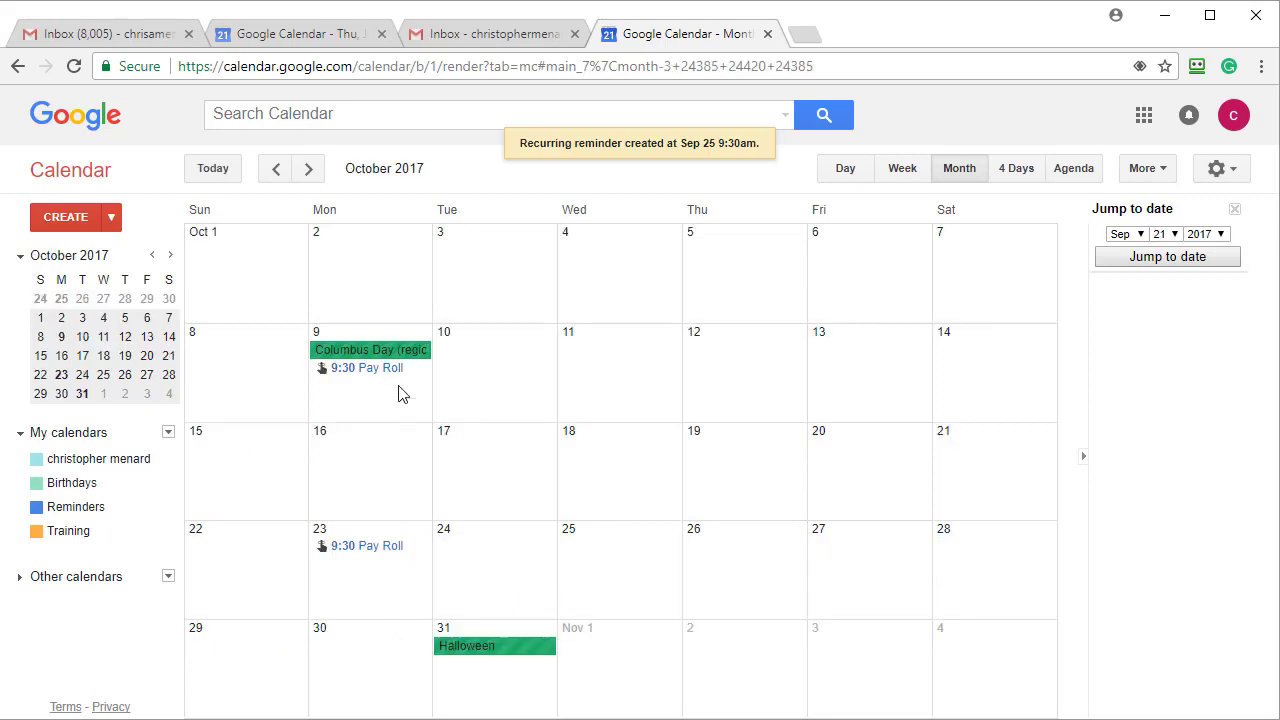
click(280, 171)
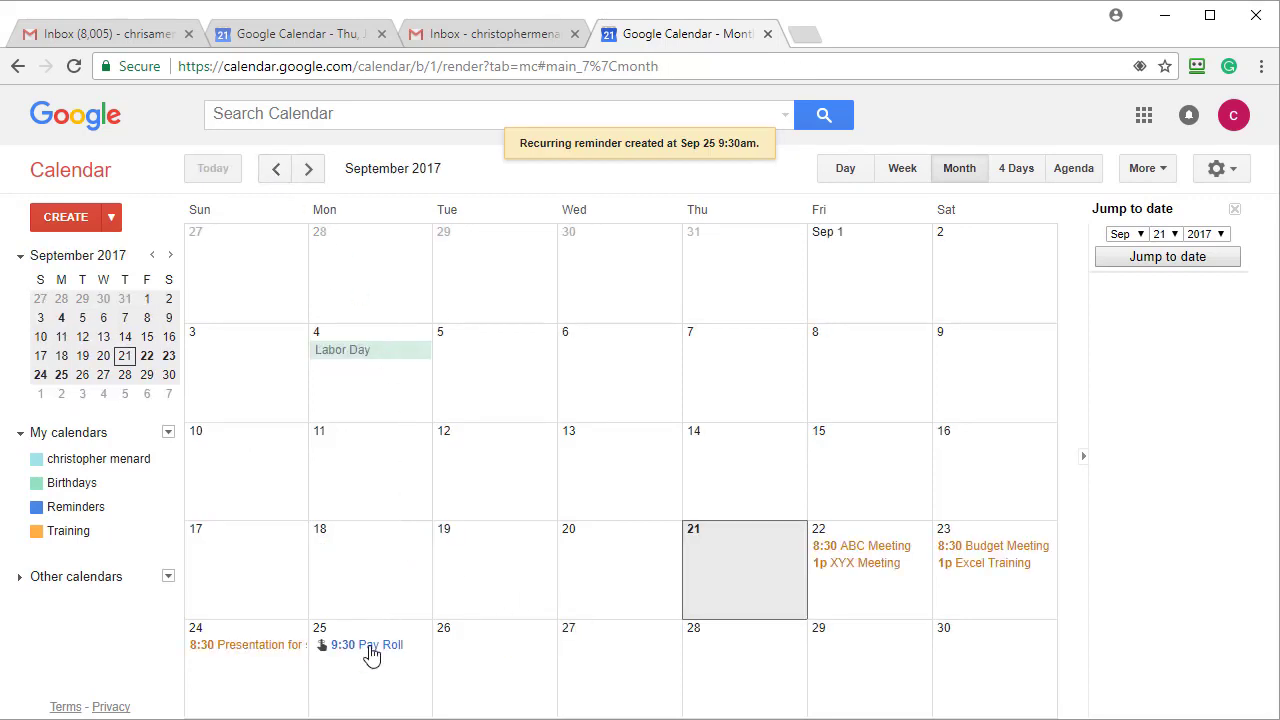
click(309, 172)
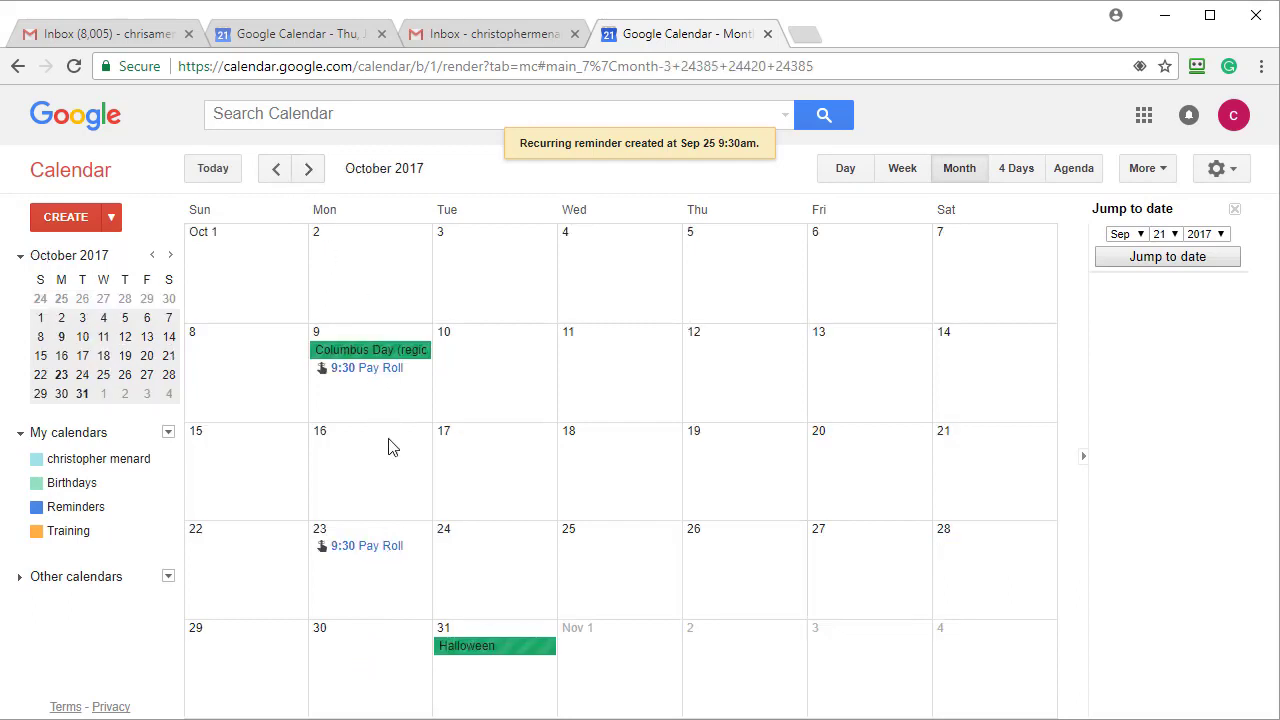
click(309, 170)
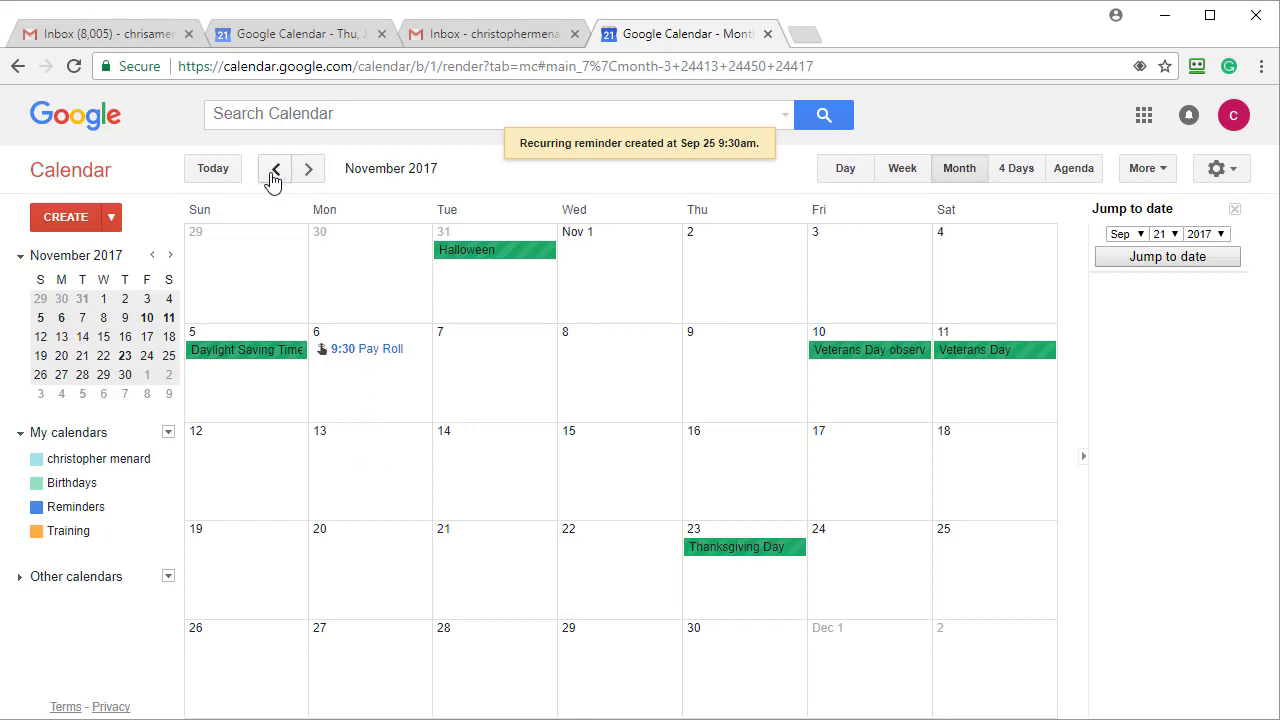
click(218, 186)
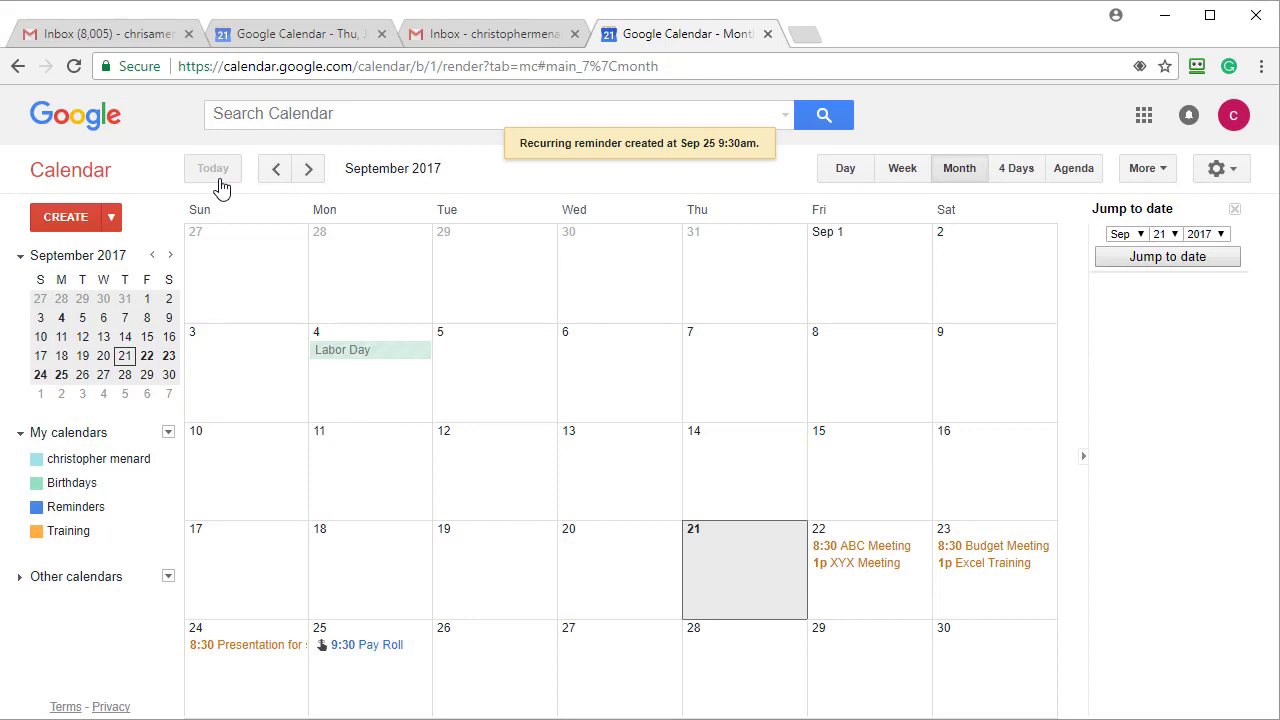